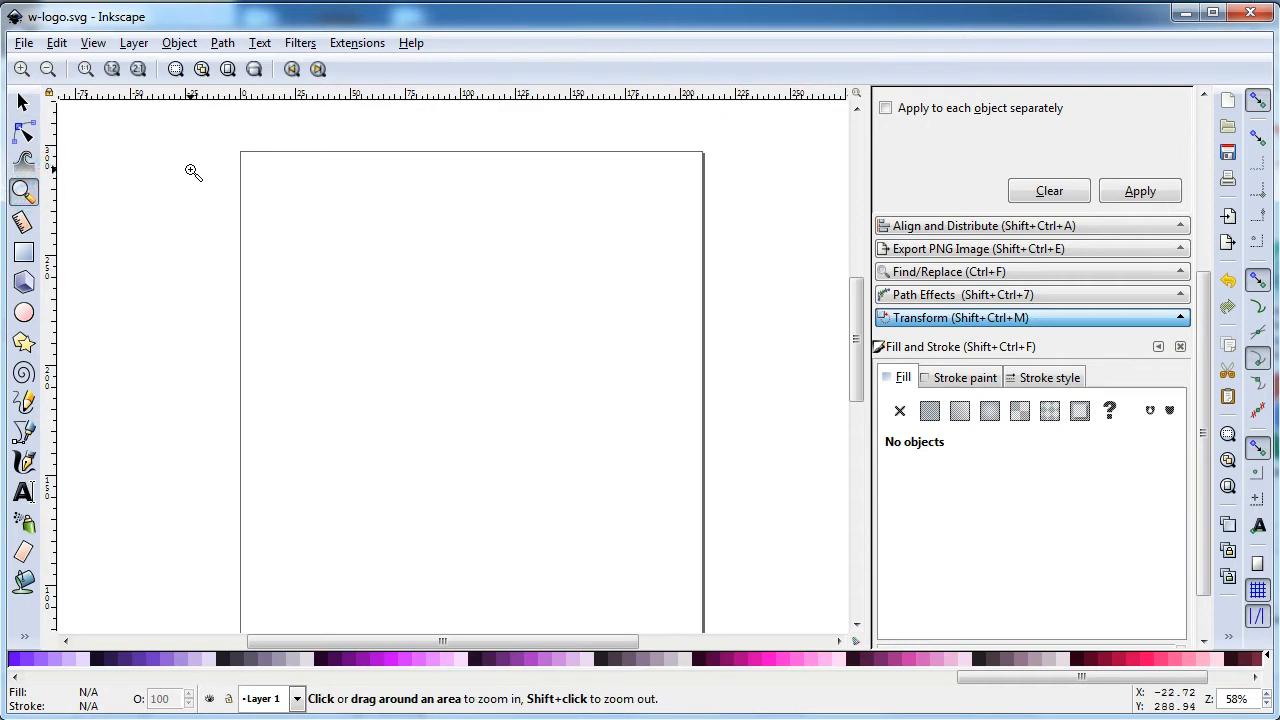
Step: Draw an upright, fully rounded rectangle about 29 mm wide and 76 mm high on the page's left half
left_click(24, 252)
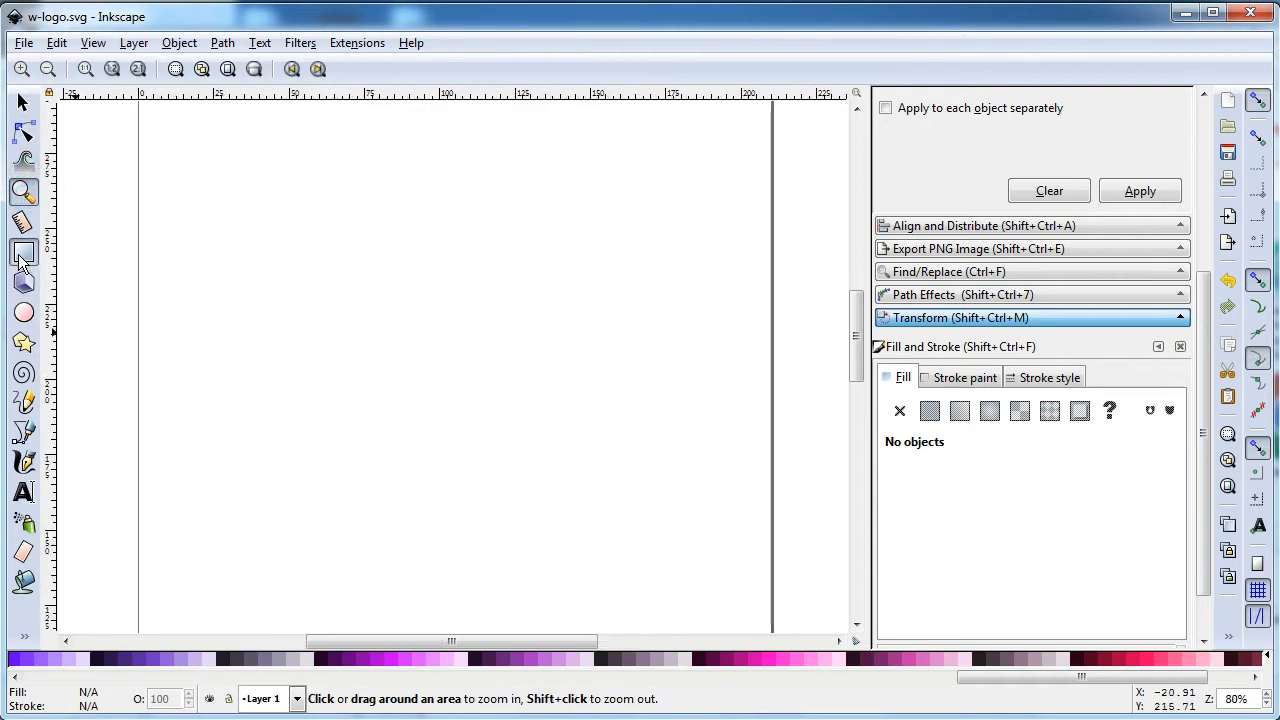
mouse_move(241, 221)
left_mouse_down()
mouse_move(294, 389)
mouse_move(328, 445)
left_mouse_up()
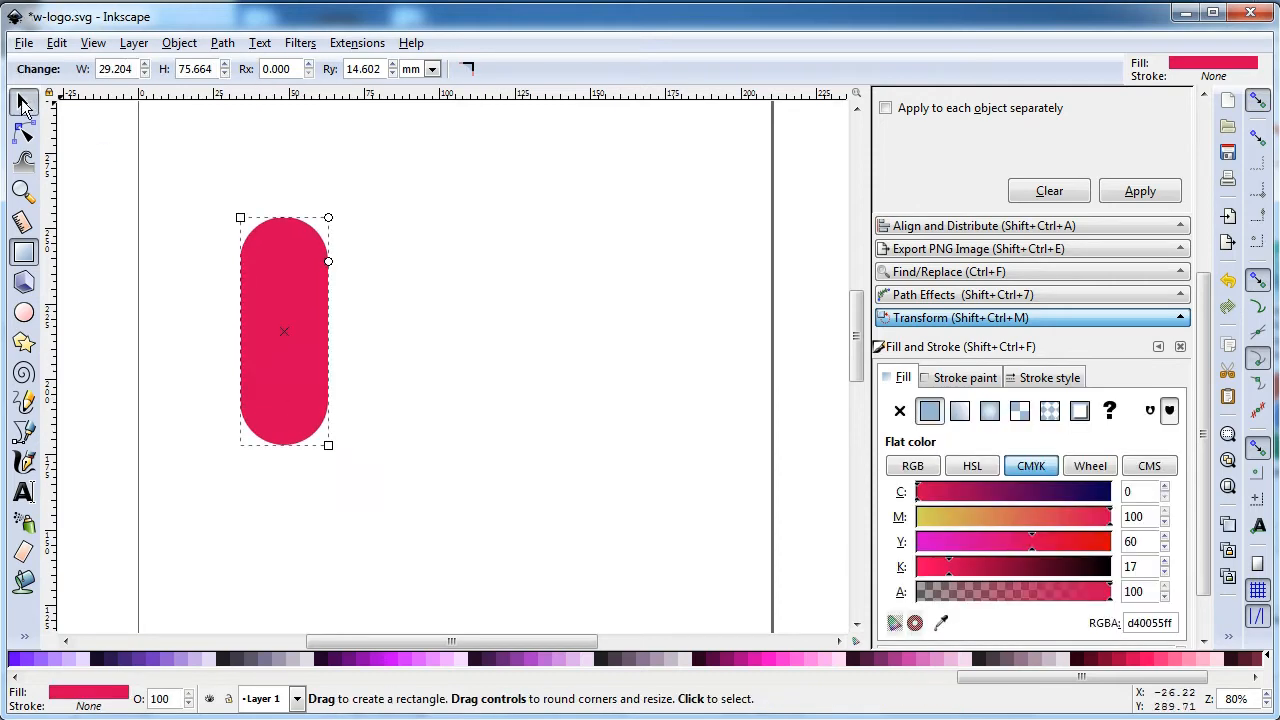
left_click(23, 102)
left_click(380, 477)
Step: Tilt the rounded rectangle clockwise so its upper end leans right, and move it to the right half of the page
left_click(288, 380)
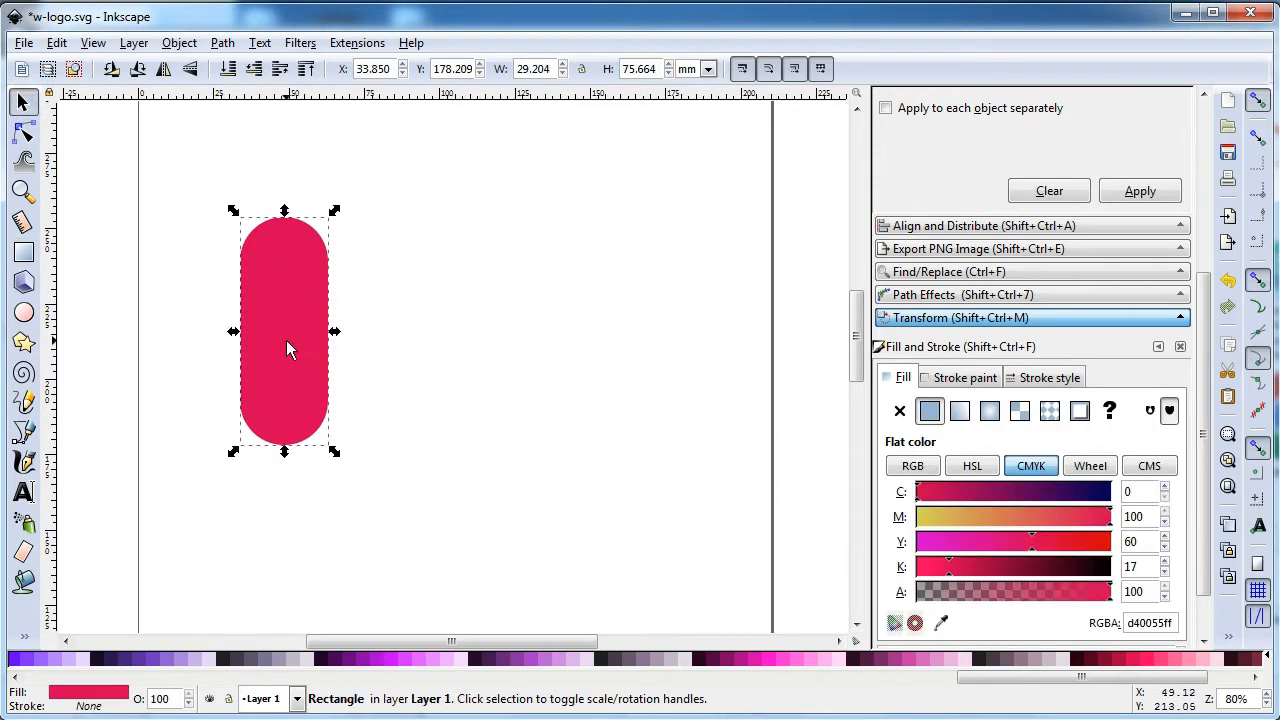
right_click(285, 339)
key("Escape")
left_click(286, 292)
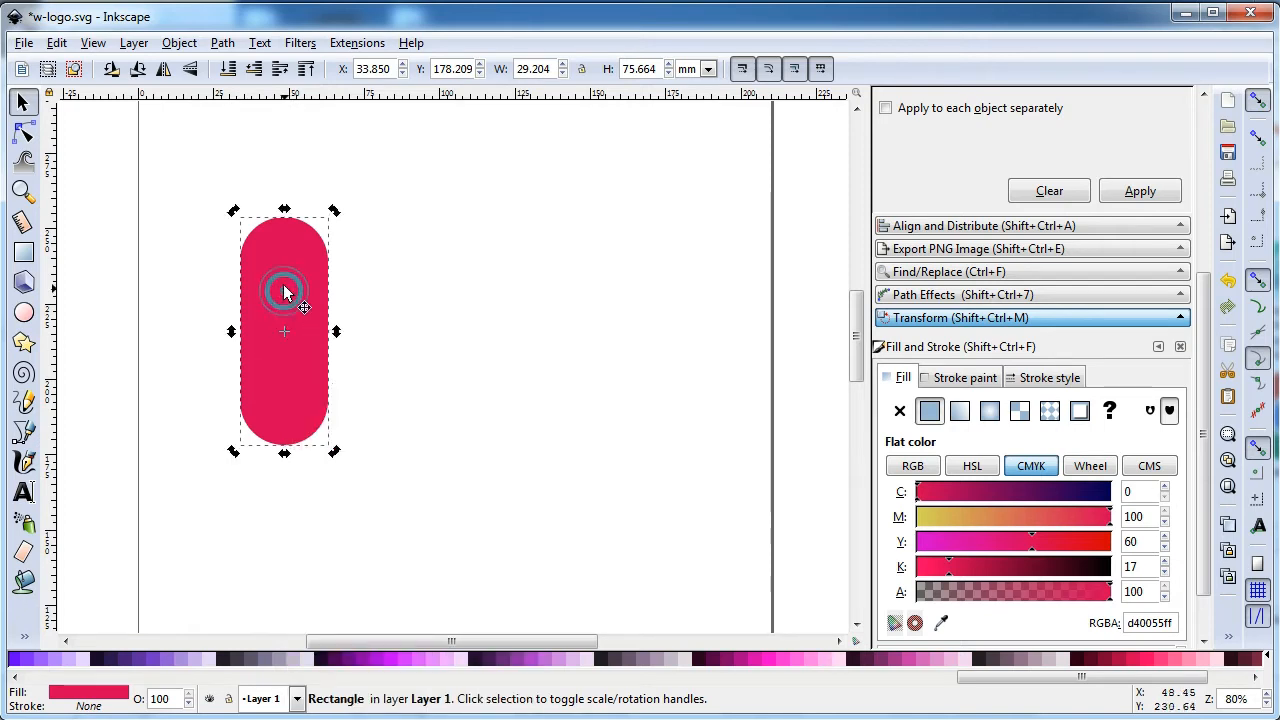
left_click_drag(331, 209, 377, 251)
left_click_drag(323, 294, 642, 289)
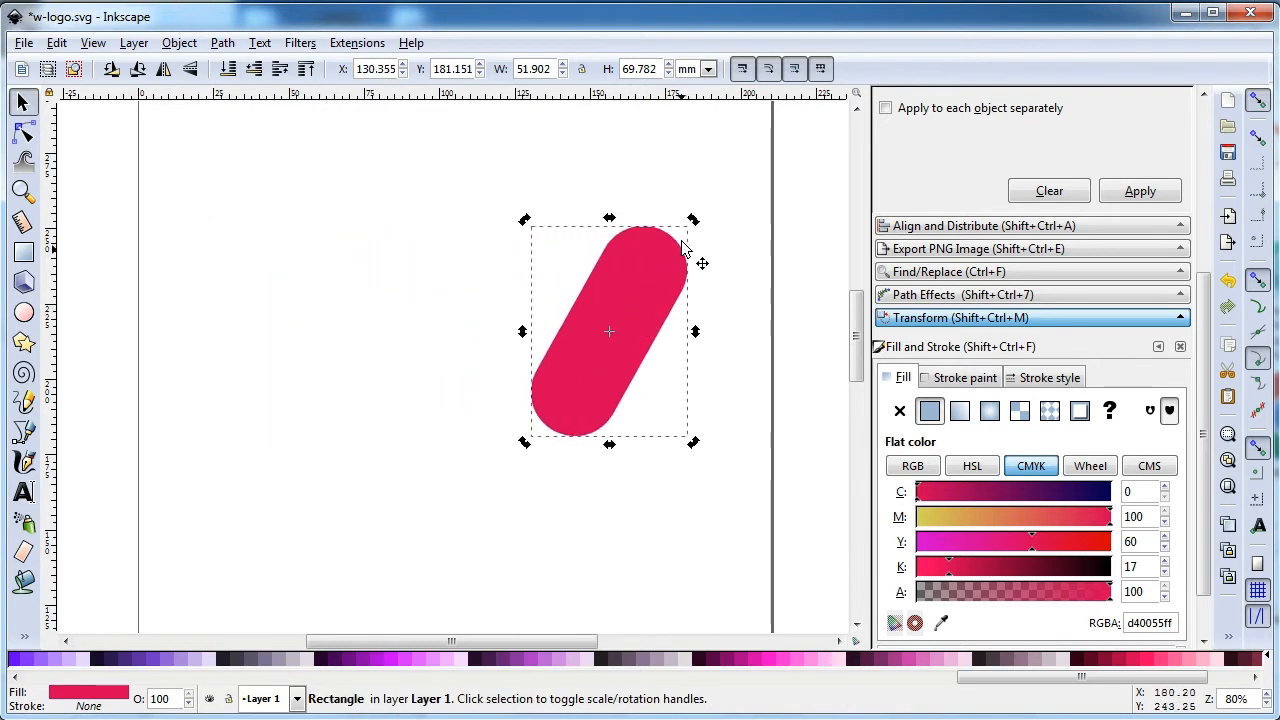
left_click_drag(692, 219, 700, 225)
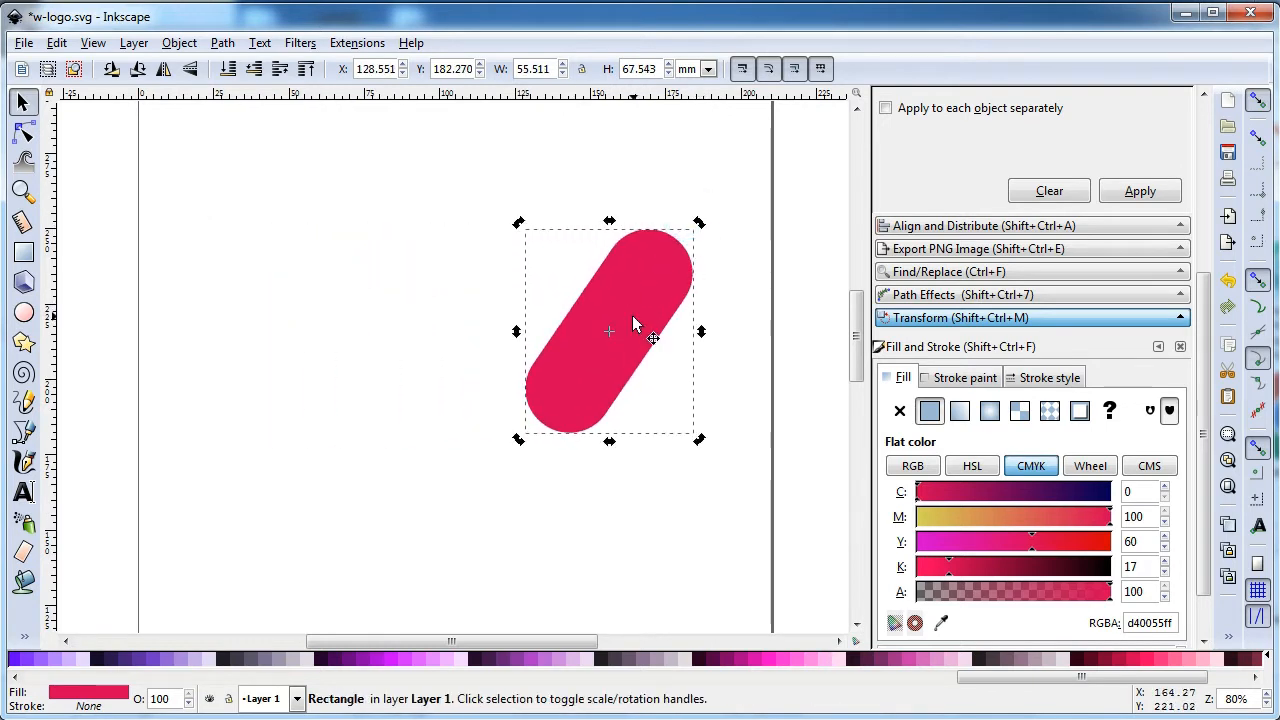
Step: Duplicate the tilted pill, flip the copy horizontally and move it left so the two overlap in a V shape
right_click(632, 322)
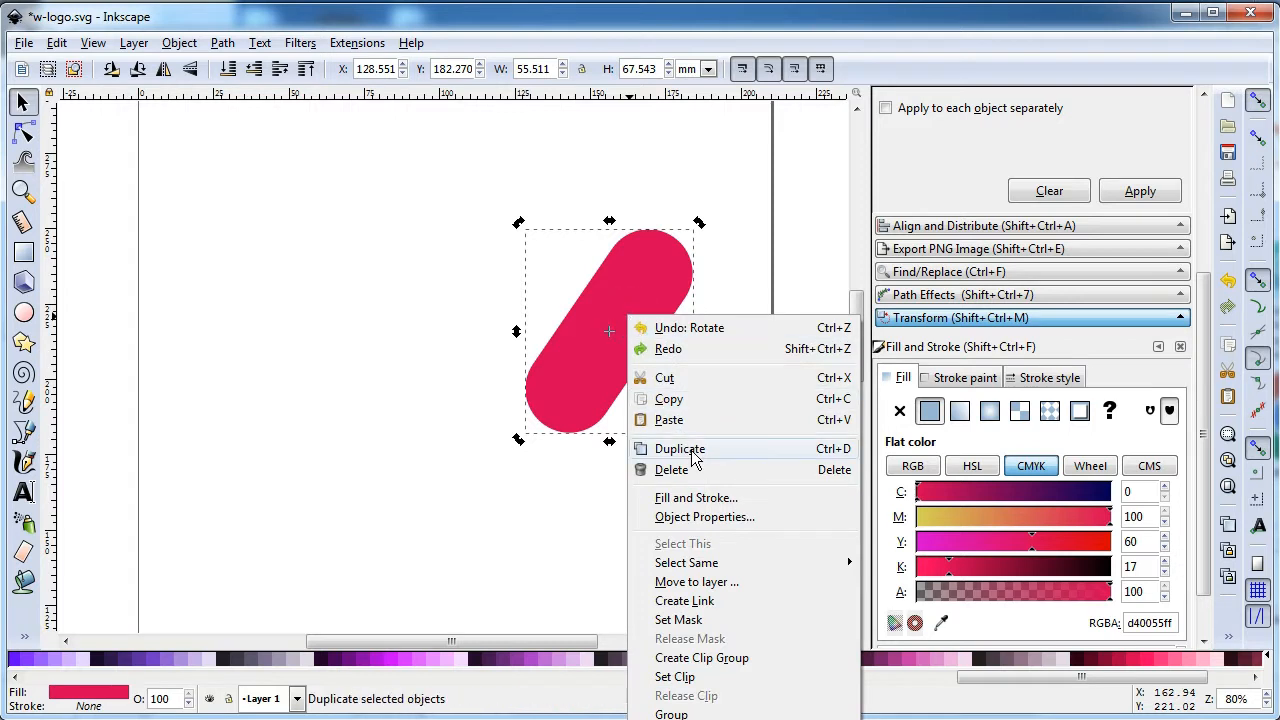
left_click(724, 448)
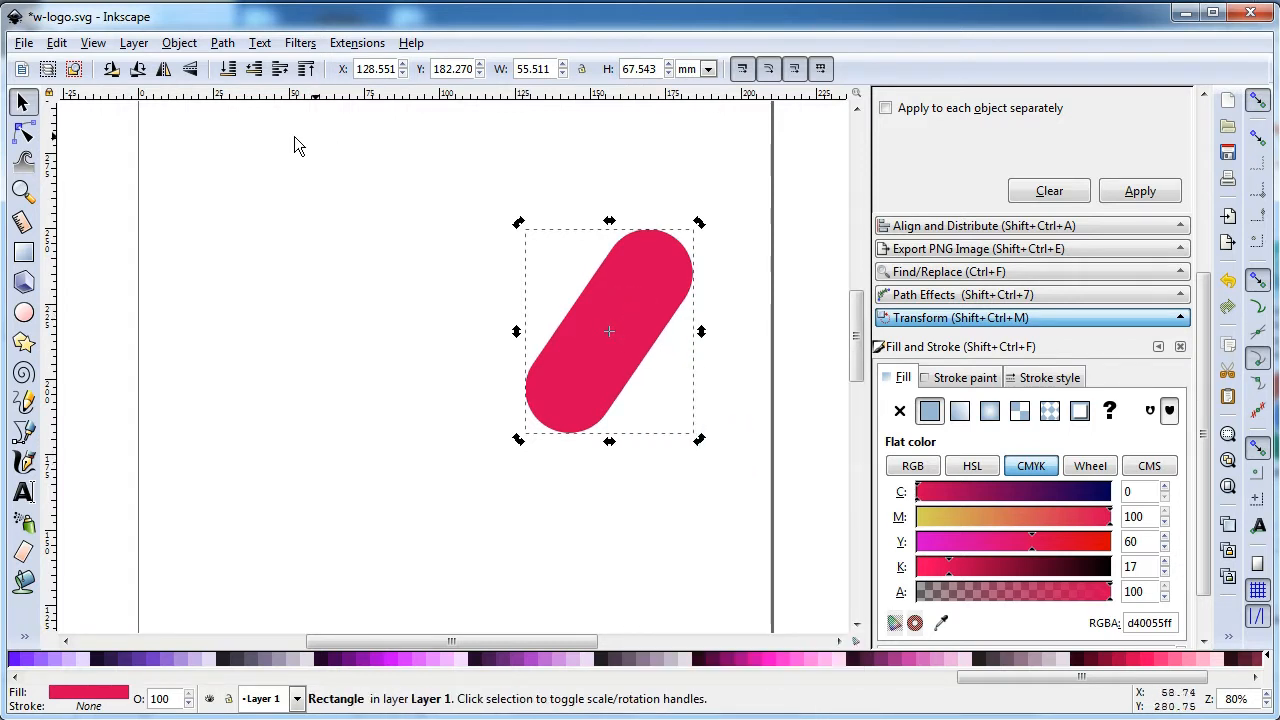
left_click(165, 69)
left_click_drag(655, 393, 578, 393)
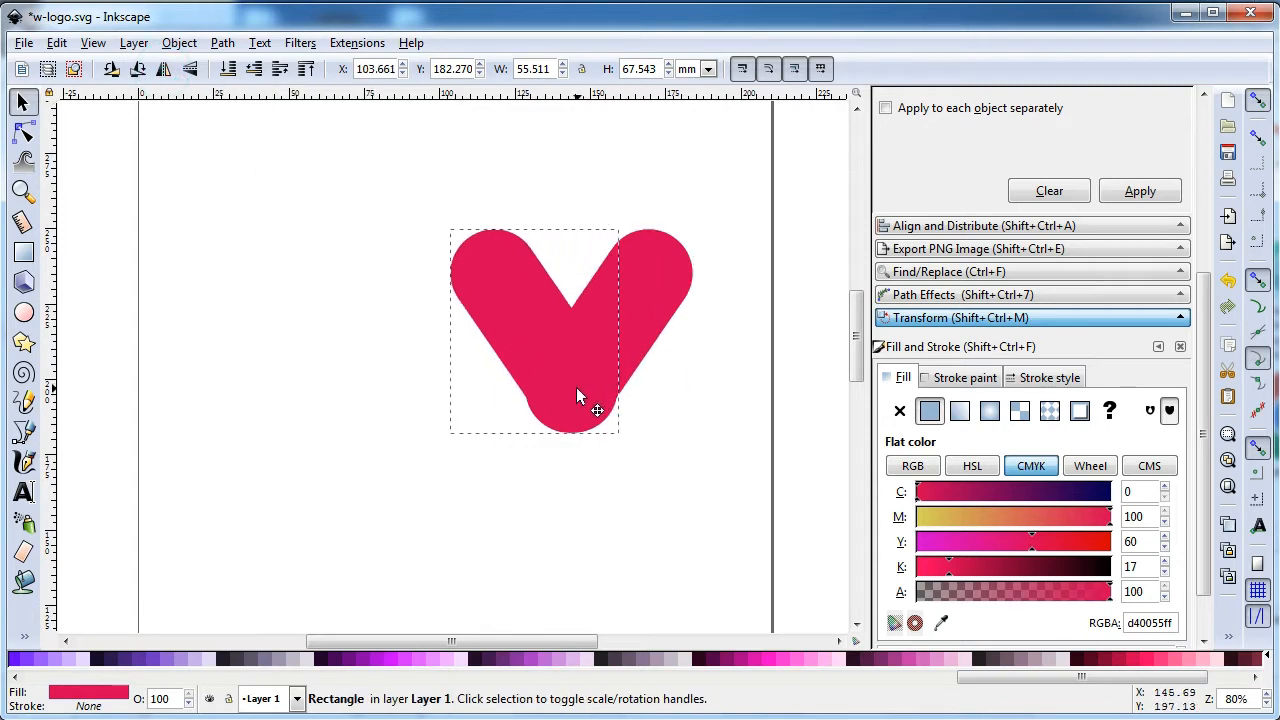
Step: Fill the mirrored pill with dark colour 221c24 and shift it about 1.7 mm left so both lower ends coincide
left_click(604, 660)
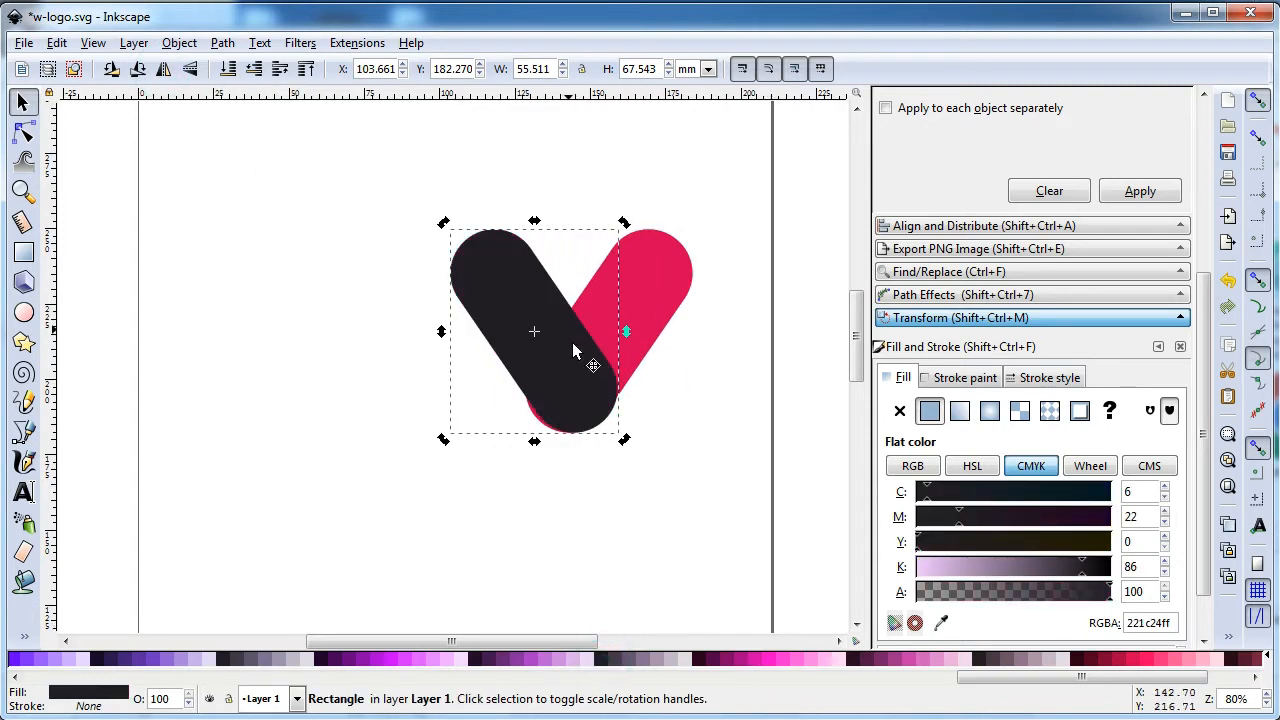
left_click_drag(586, 387, 576, 387)
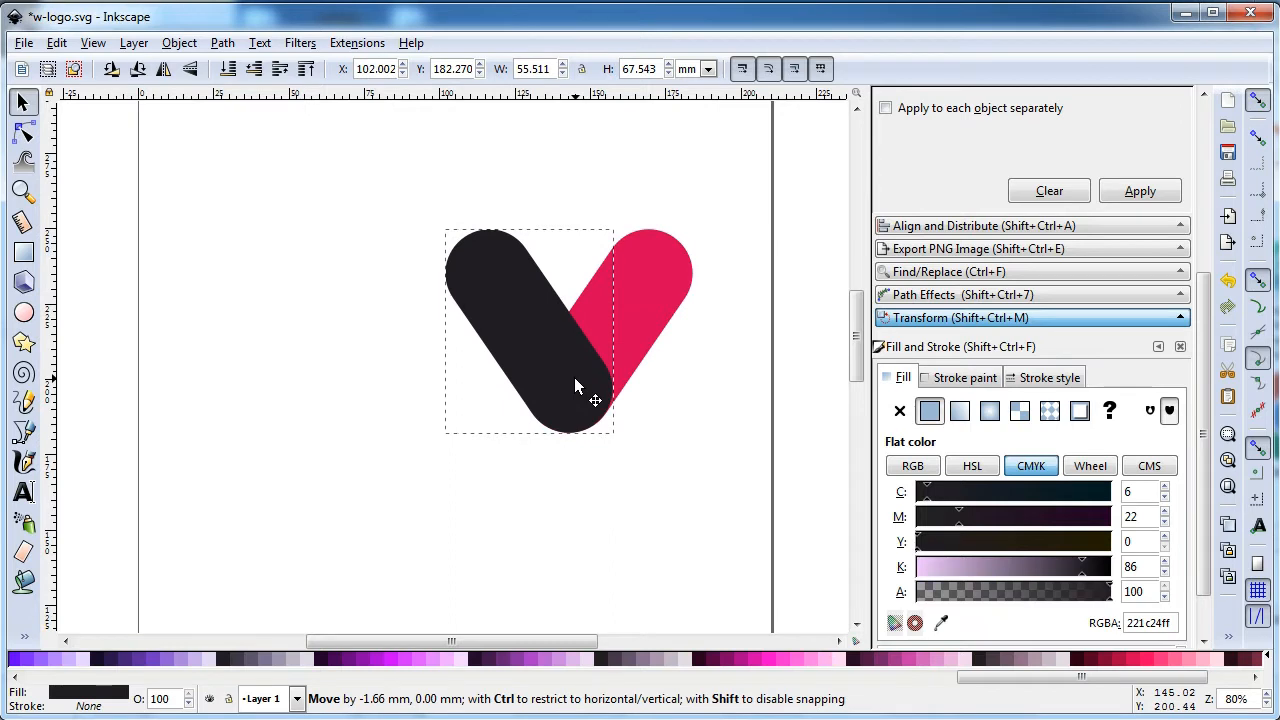
left_click(648, 495)
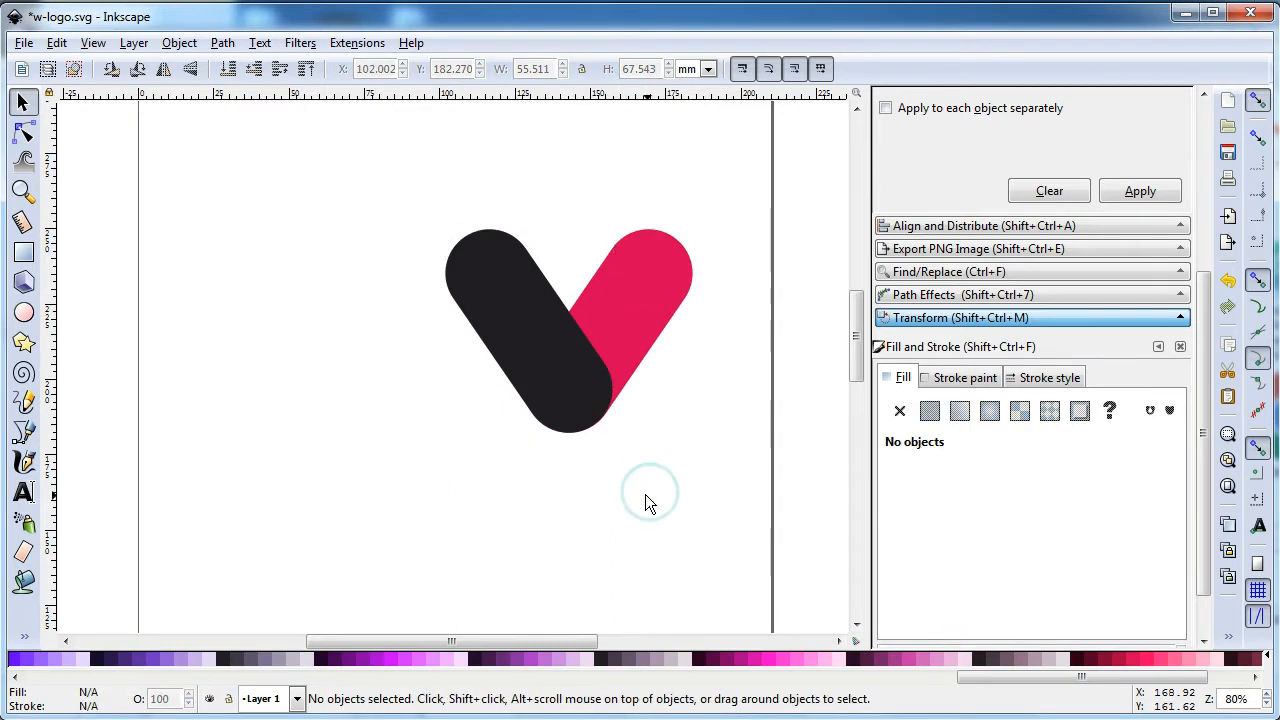
Step: Examine up close how the lower ends of the dark and crimson pills overlap at the V's base
left_click(23, 190)
left_click_drag(426, 331, 700, 500)
left_click(238, 226)
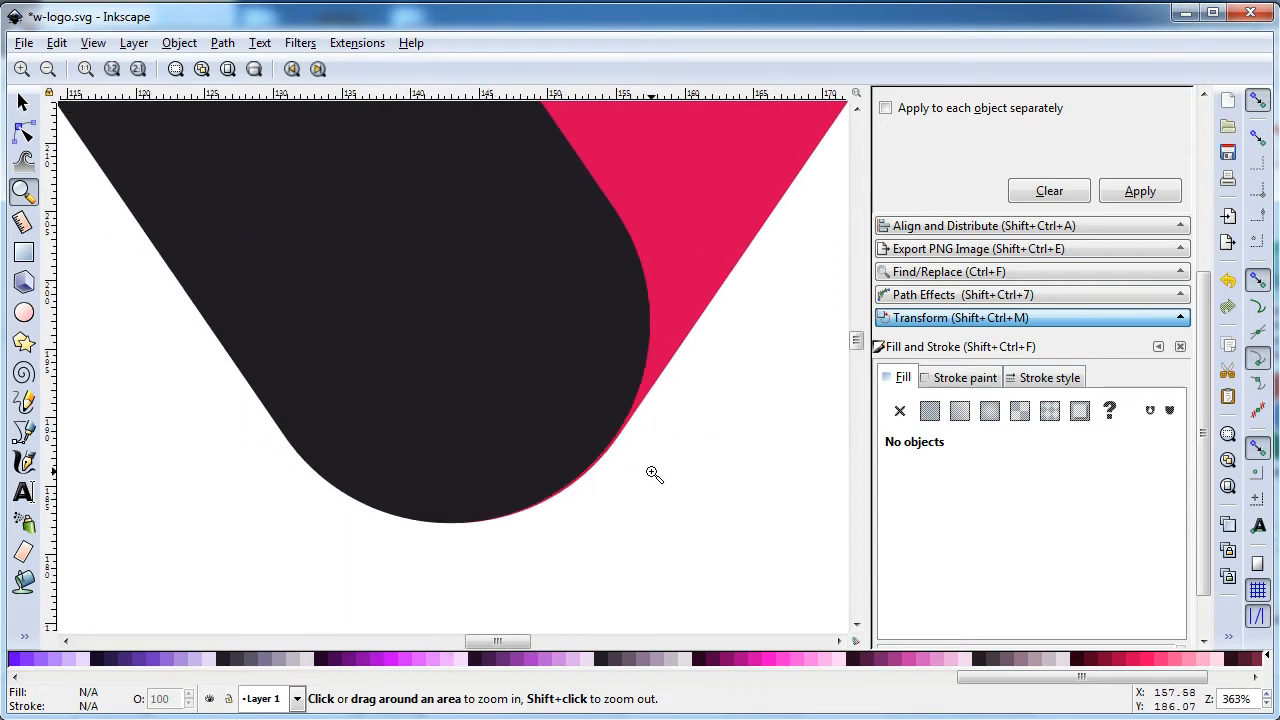
key("minus")
key("minus")
key("minus")
key("minus")
left_click_drag(858, 372, 857, 359)
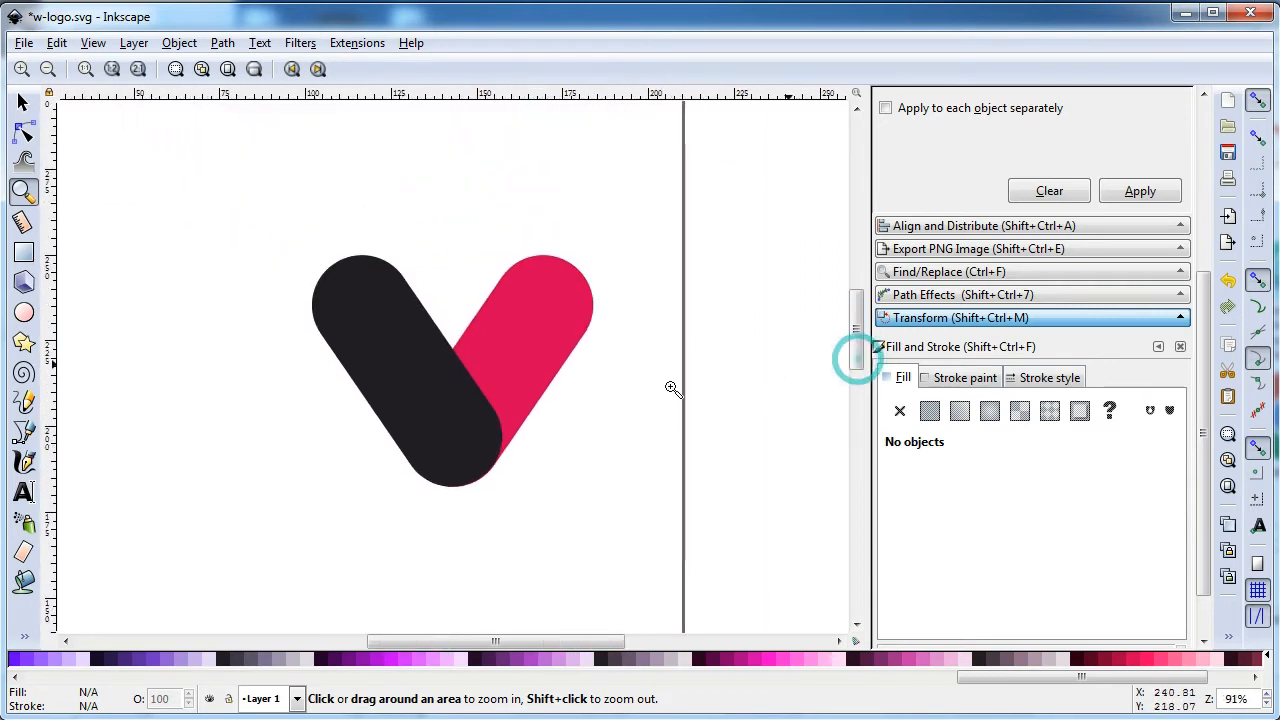
key("minus")
Step: Duplicate both pills of the V and move the copies left so the two V shapes overlap as a W
left_click(23, 101)
left_click_drag(214, 206, 632, 497)
right_click(517, 332)
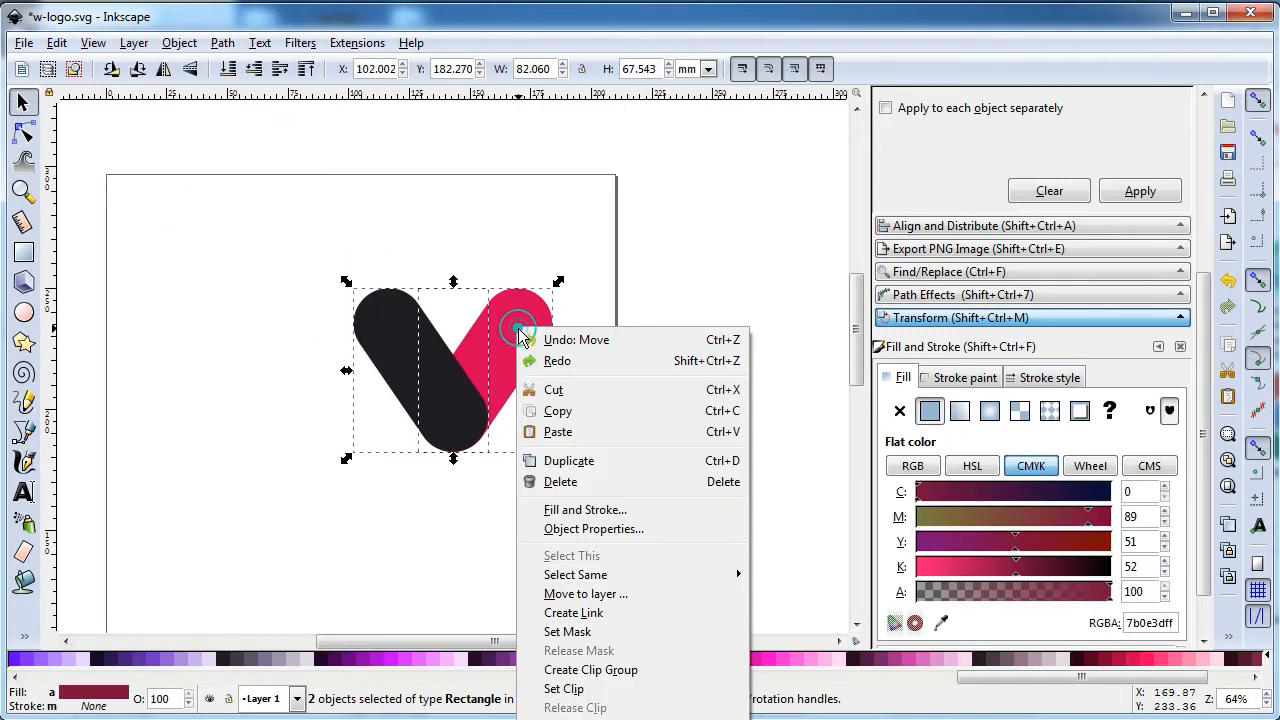
left_click(590, 461)
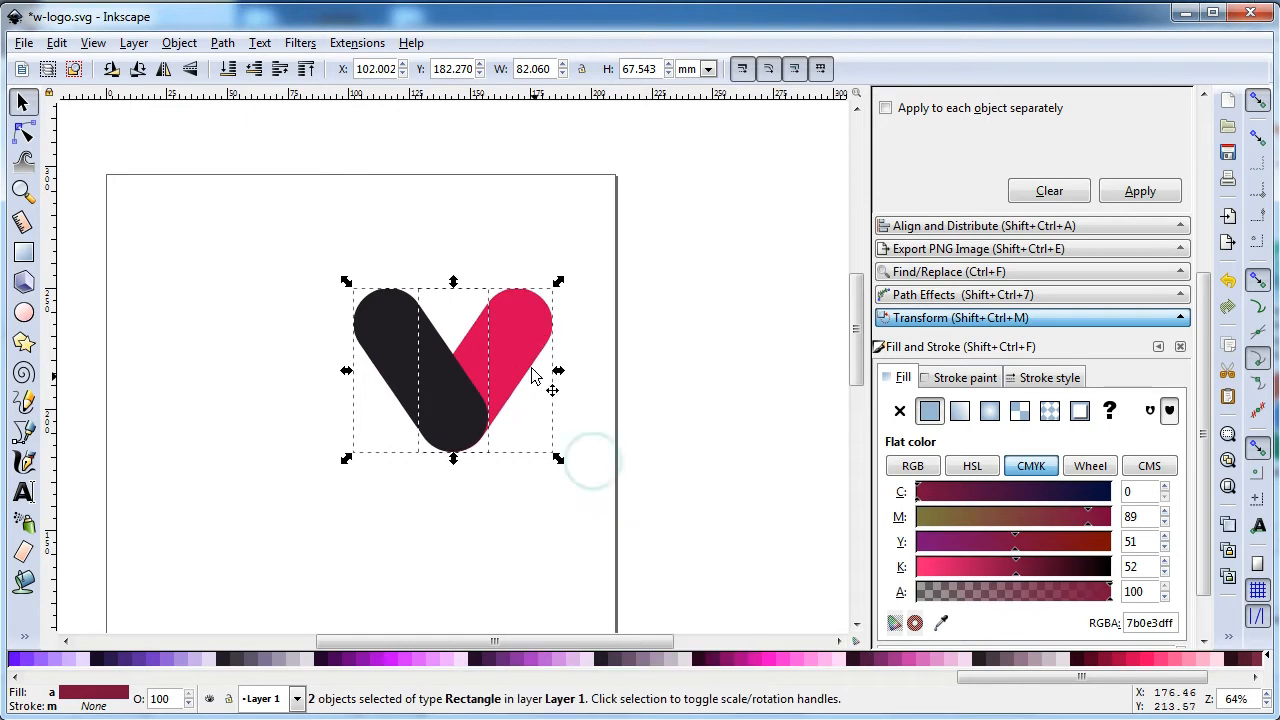
left_click_drag(523, 330, 389, 337)
Step: Fine-align the left V so its crimson pill's rounded top coincides with the top of the neighbouring dark pill
left_click(22, 190)
left_click_drag(288, 240, 506, 402)
left_click(22, 101)
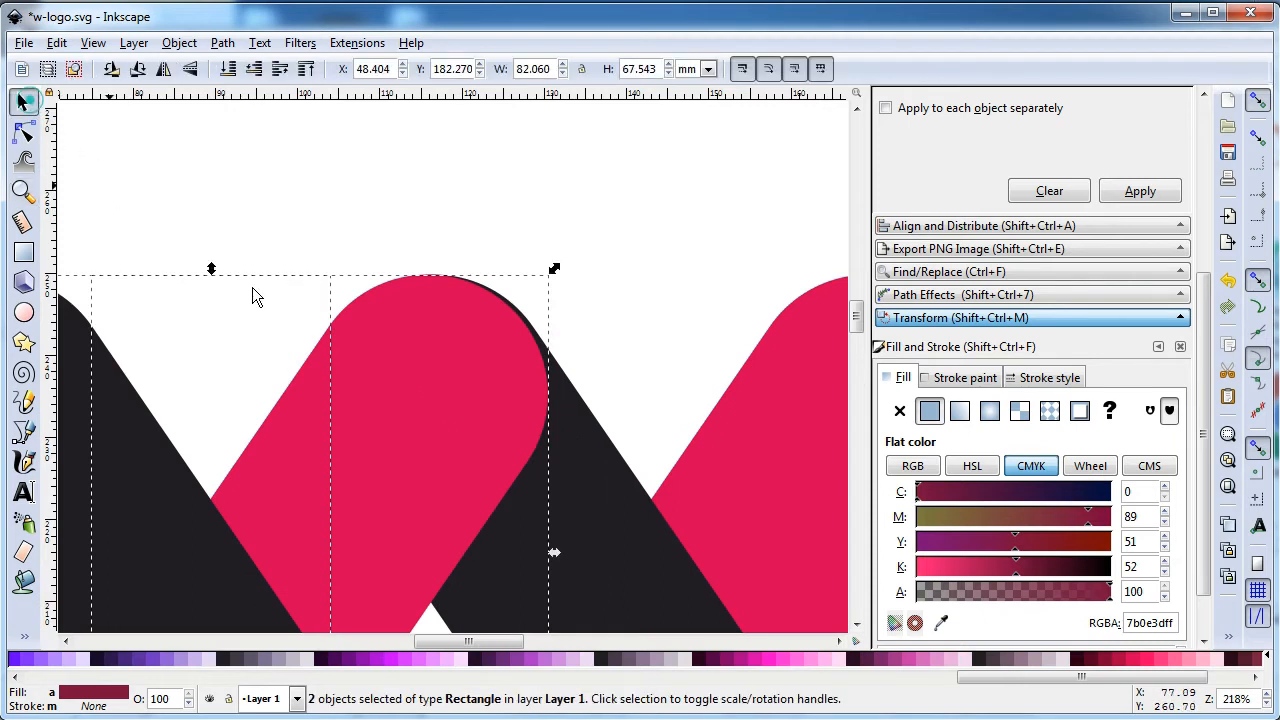
left_click_drag(429, 392, 438, 391)
left_click(648, 272)
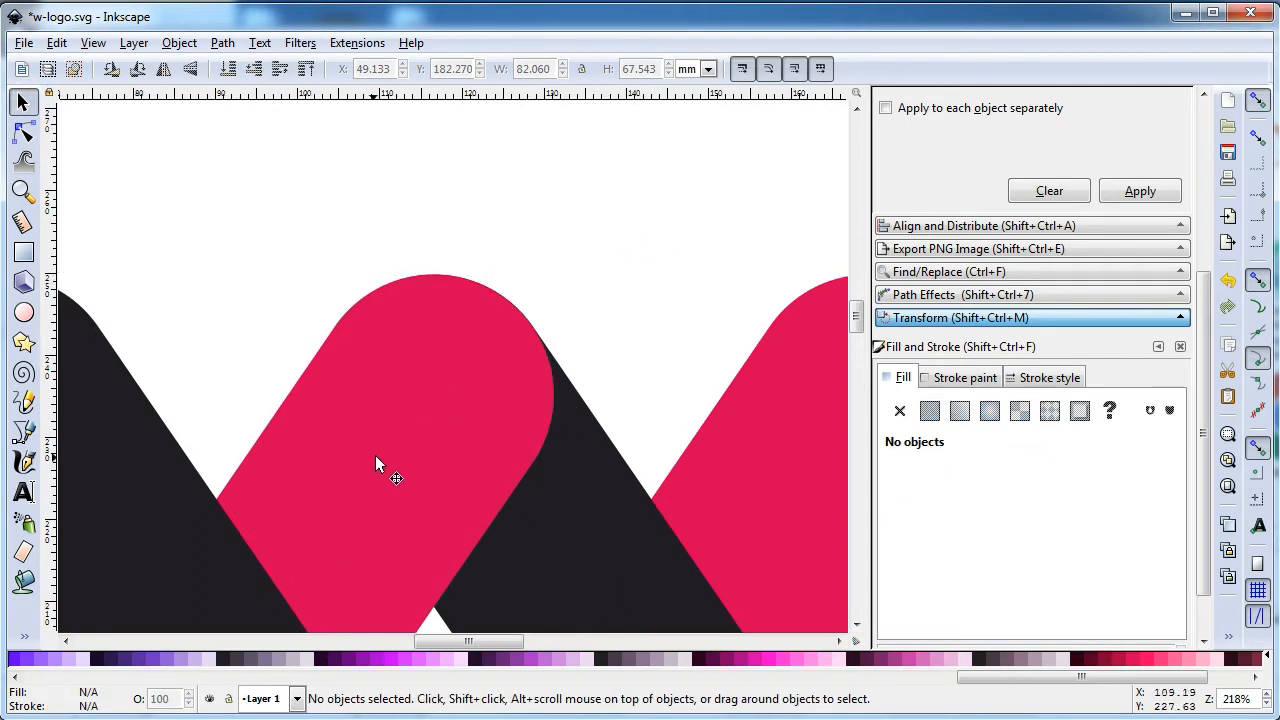
scroll(400, 450, "down", 3)
left_click(650, 502)
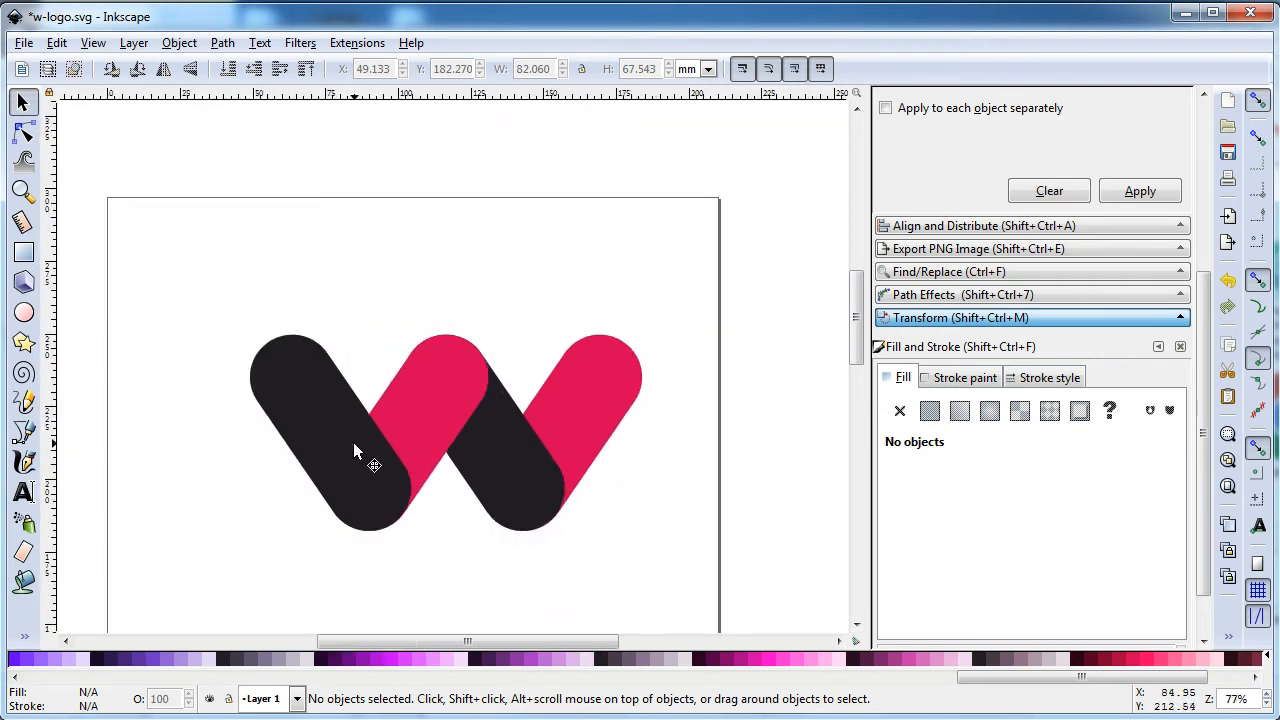
Step: Duplicate the W's rightmost crimson pill and move the copy up above the W
left_click(540, 284)
left_click(589, 392)
right_click(589, 397)
left_click(629, 133)
left_click_drag(592, 382, 595, 218)
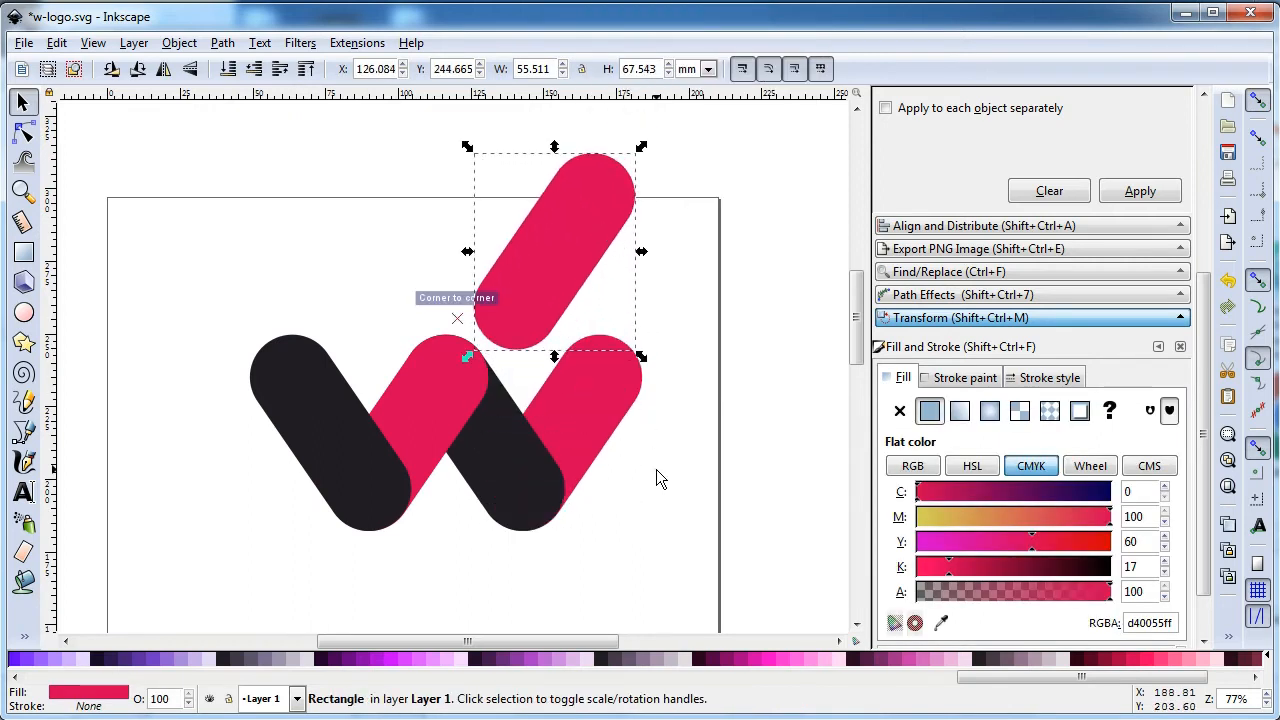
Step: Select the four pills of the W together with the loose pill above and convert all five objects to paths
left_click(656, 469)
left_click_drag(733, 585, 199, 314)
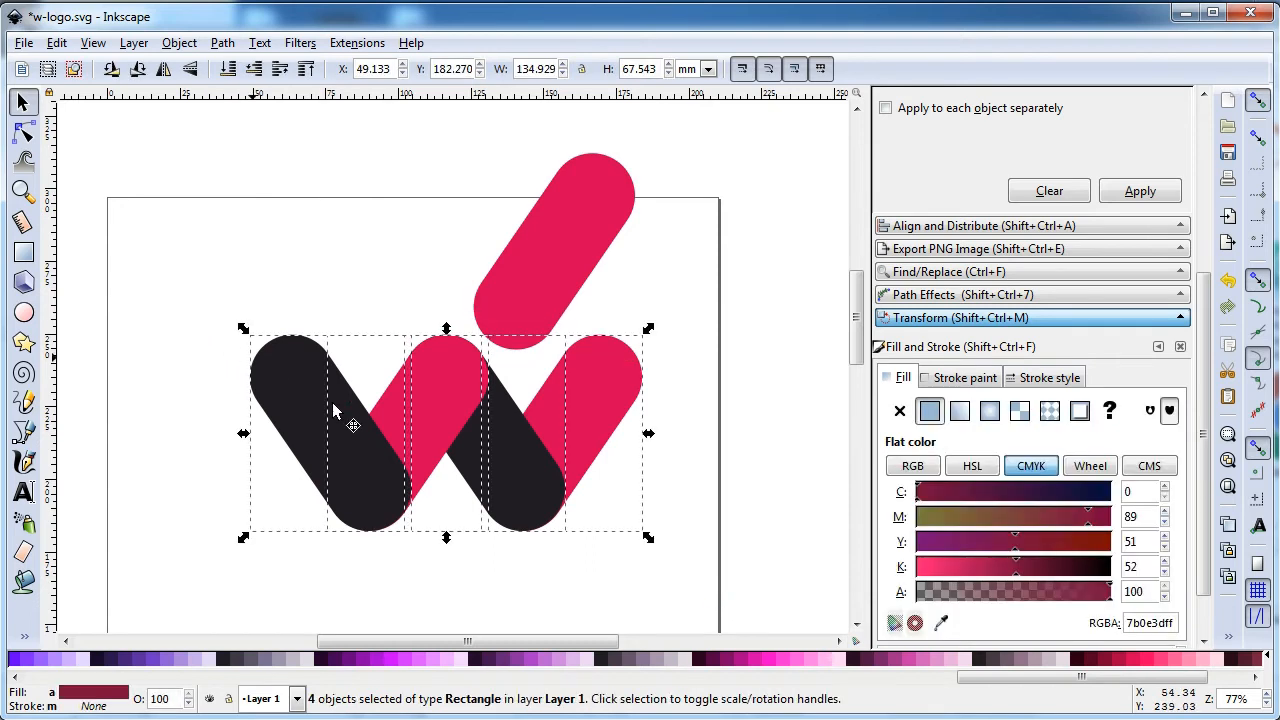
left_click(317, 161)
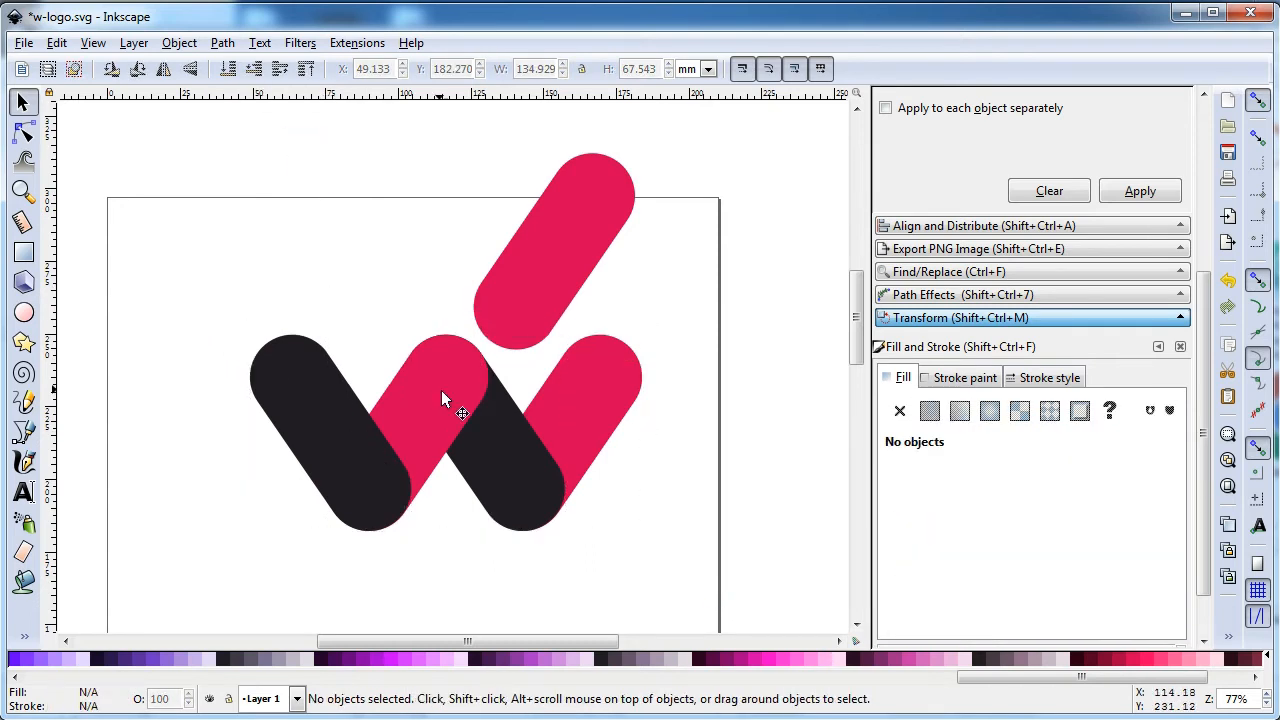
left_click_drag(689, 604, 162, 312)
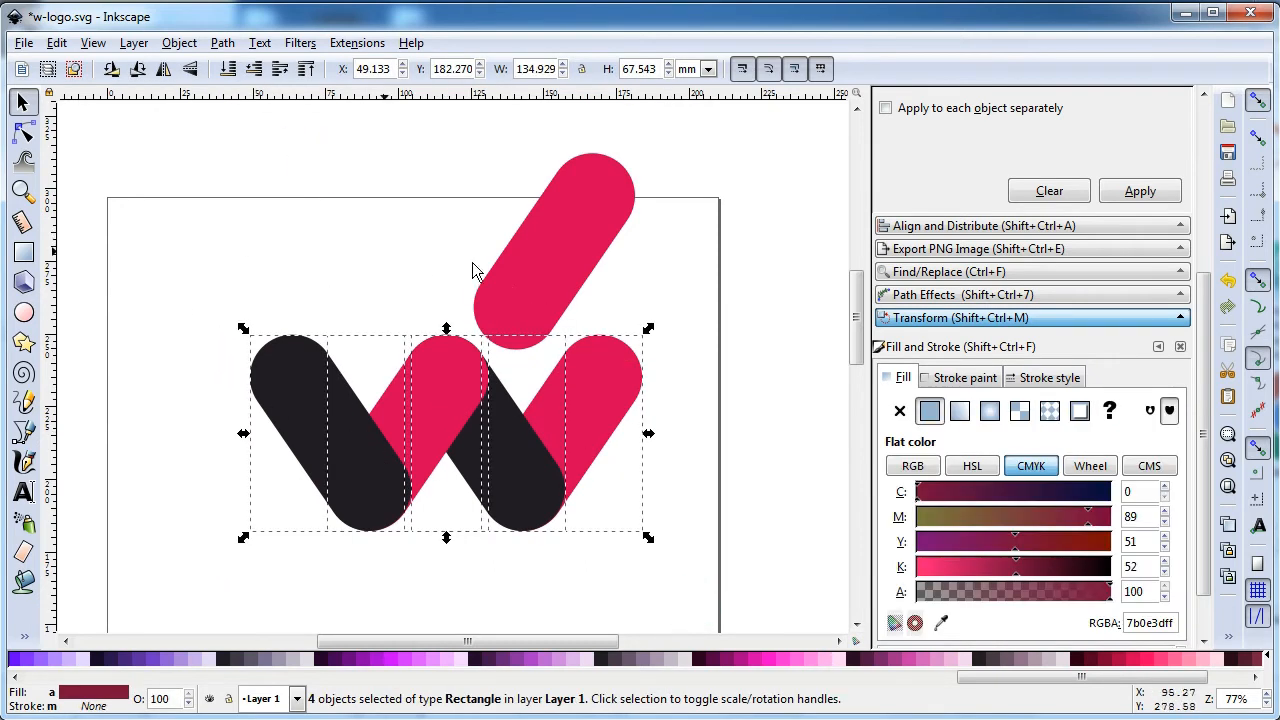
left_click(500, 268, "shift")
left_click(222, 43)
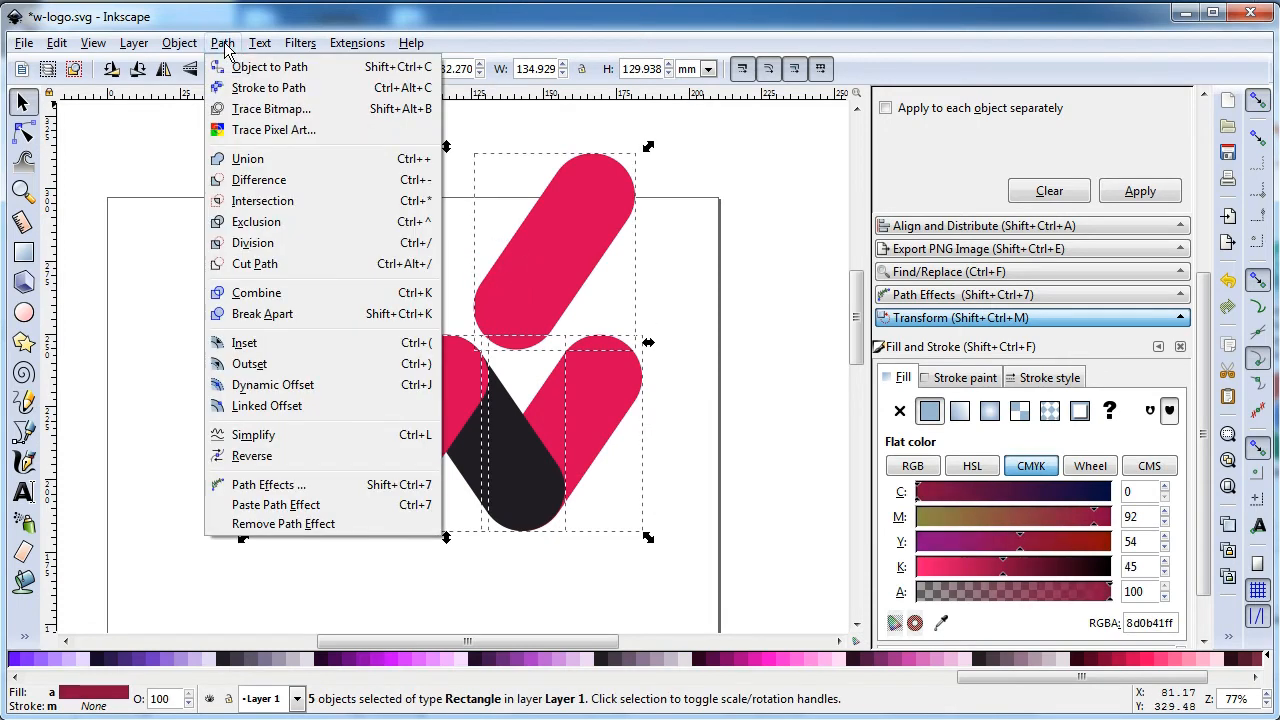
left_click(335, 76)
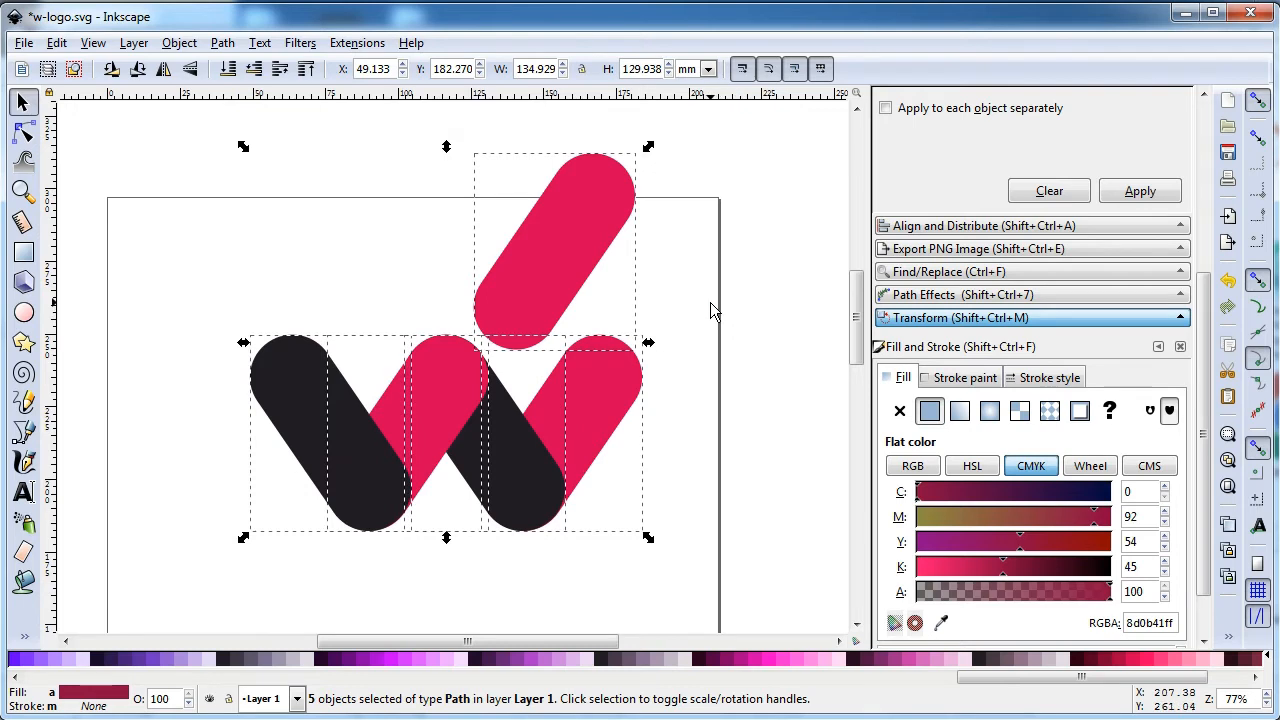
Step: Merge the four paths forming the W into a single shape with Union, leaving out the loose pill
left_click(710, 303)
left_click_drag(686, 566, 165, 303)
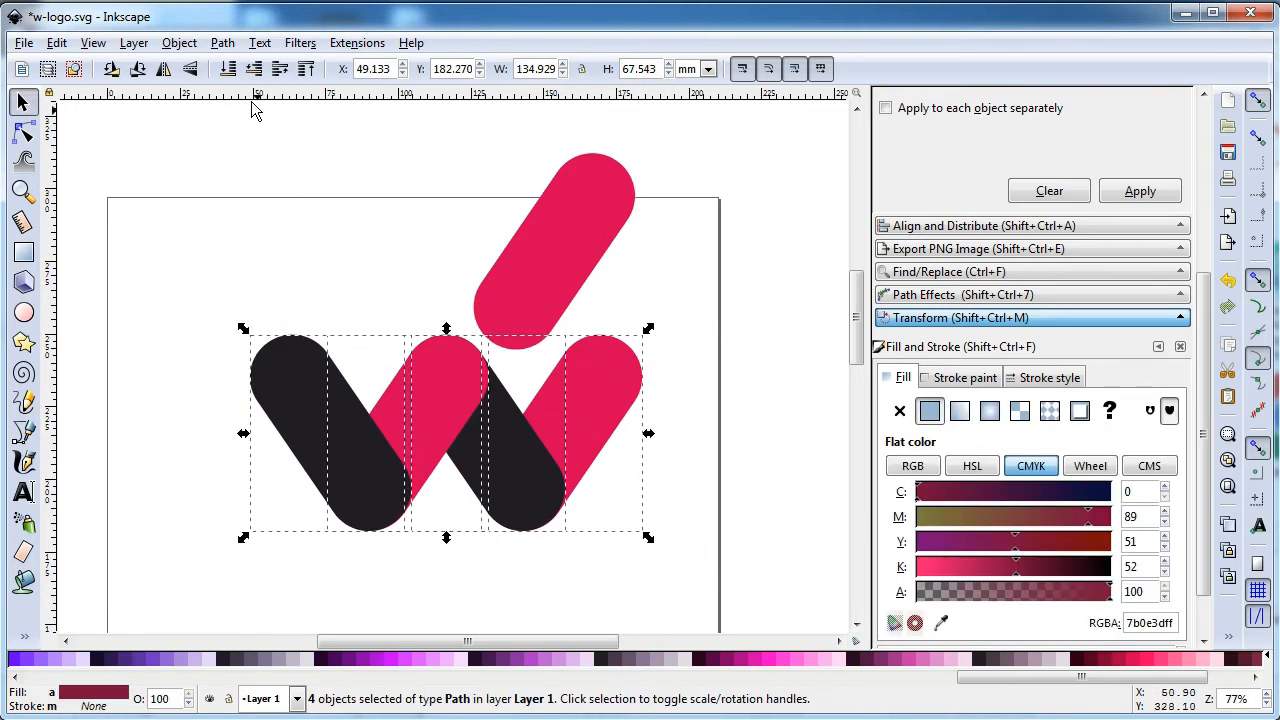
left_click(223, 43)
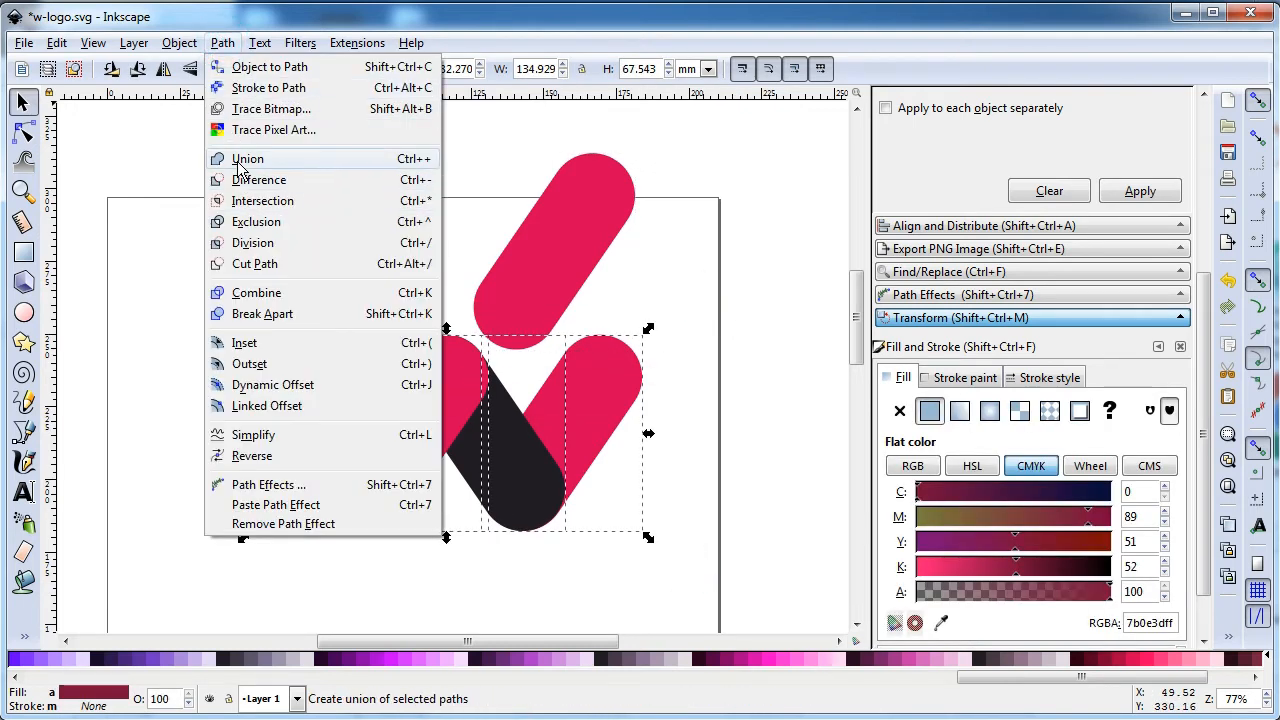
left_click(330, 167)
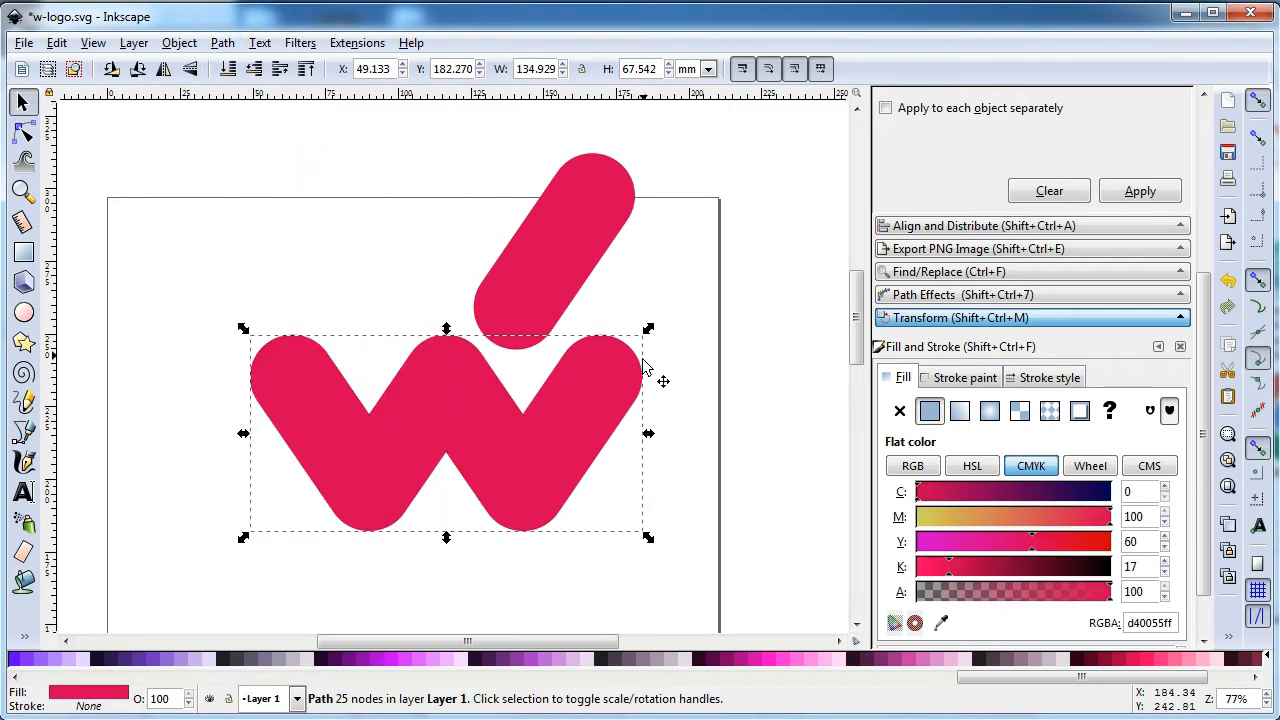
Step: Fill the loose pill above the W with black
left_click(701, 423)
left_click(566, 237)
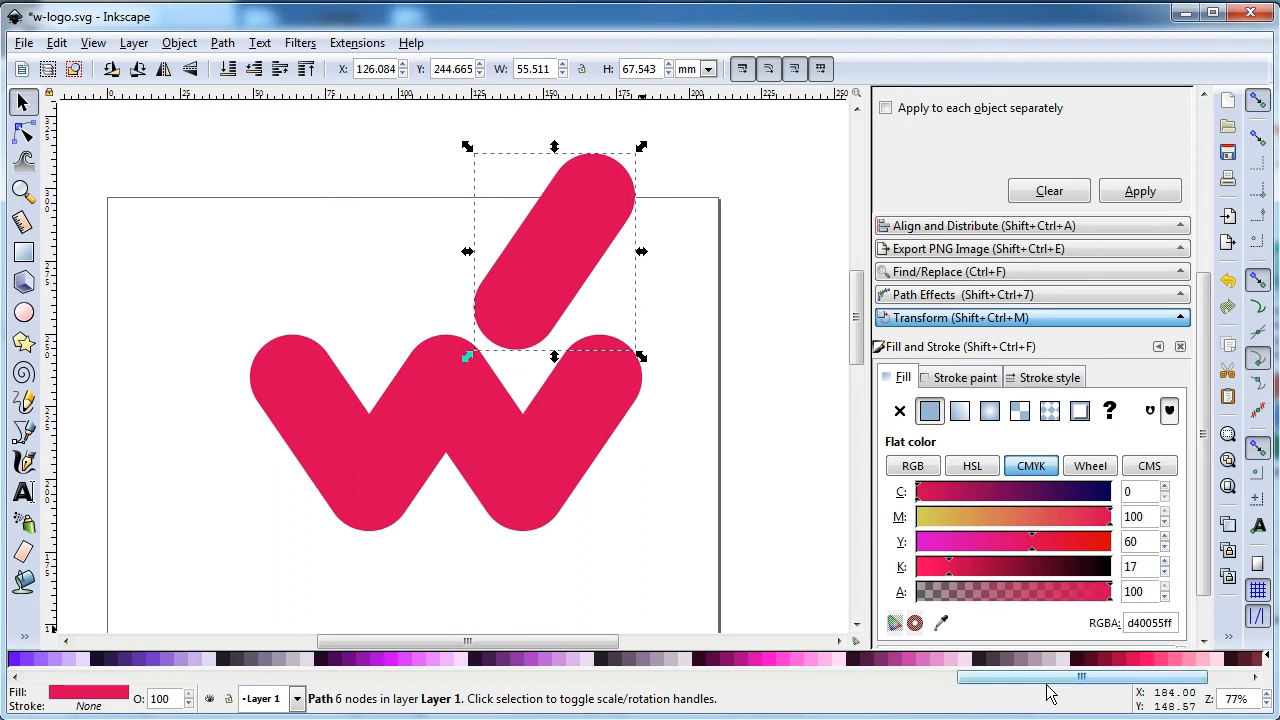
left_click_drag(1041, 684, 58, 686)
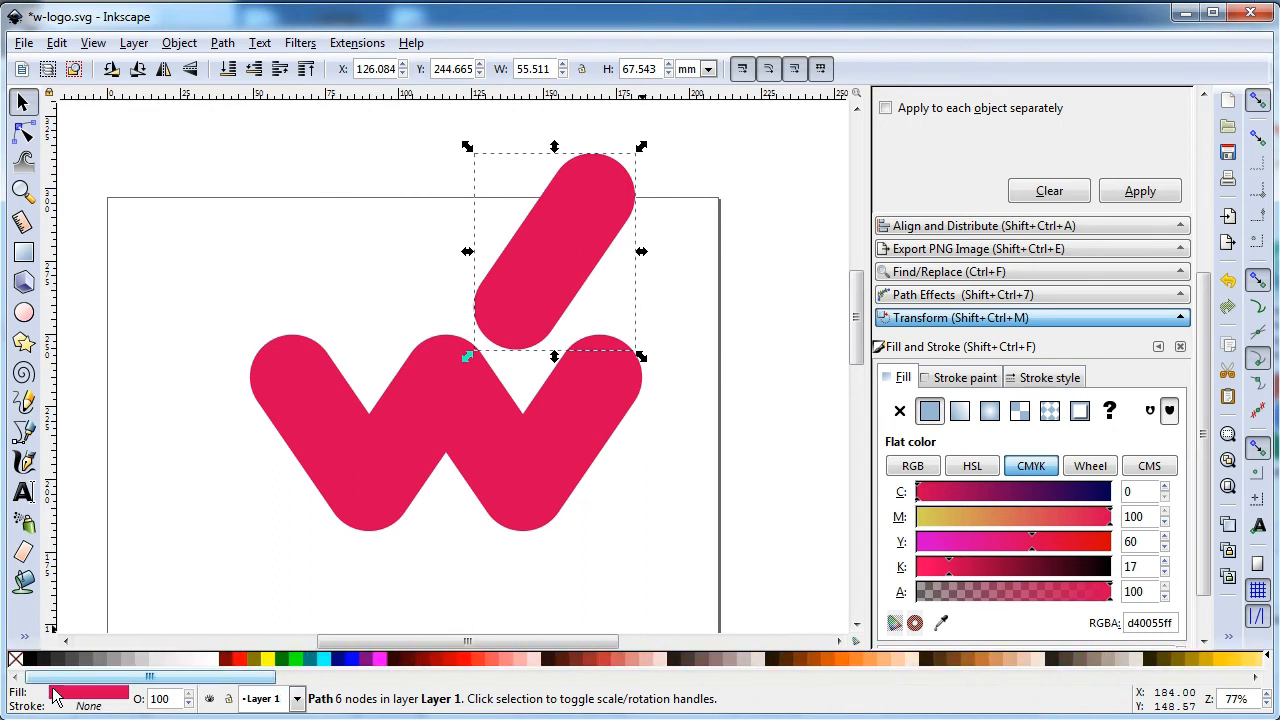
left_click(33, 660)
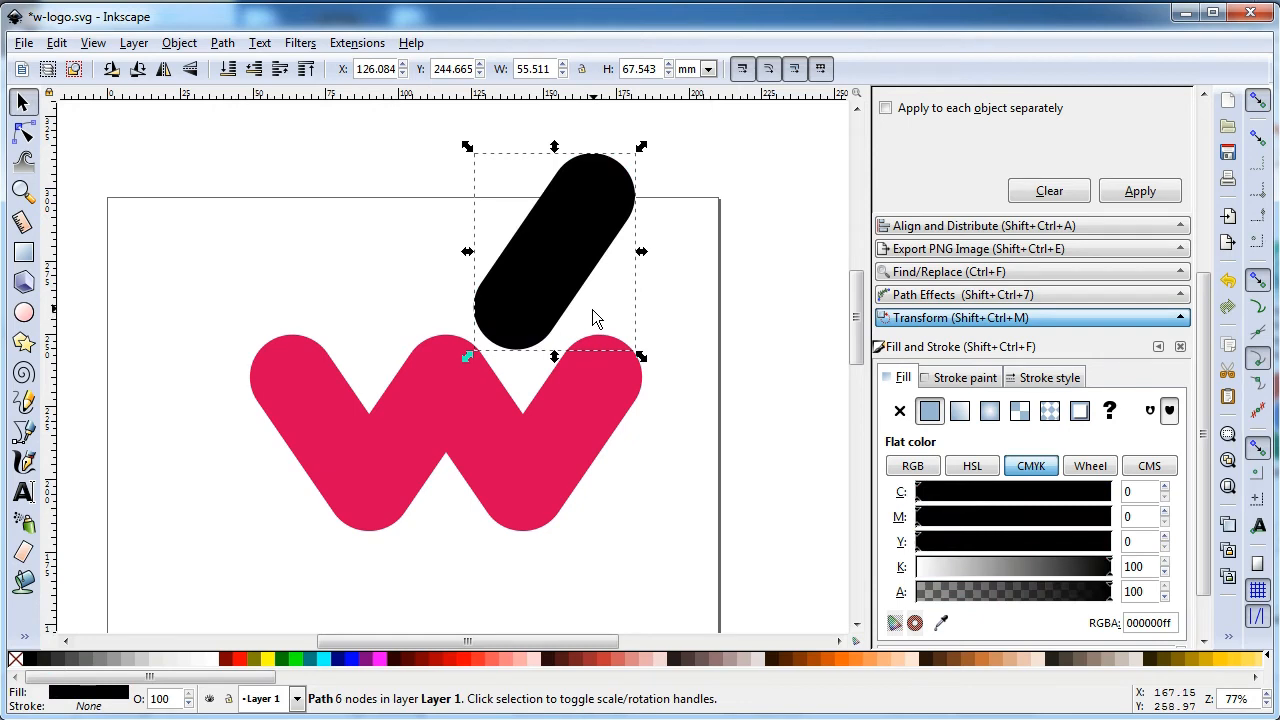
Step: Move the black pill down and right so it overlaps the inner side of the W's right arm
mouse_move(559, 241)
left_mouse_down()
mouse_move(596, 270)
mouse_move(597, 324)
mouse_move(589, 317)
left_mouse_up()
mouse_move(566, 389)
left_mouse_down()
mouse_move(565, 375)
mouse_move(554, 380)
mouse_move(568, 390)
left_mouse_up()
left_click(672, 500)
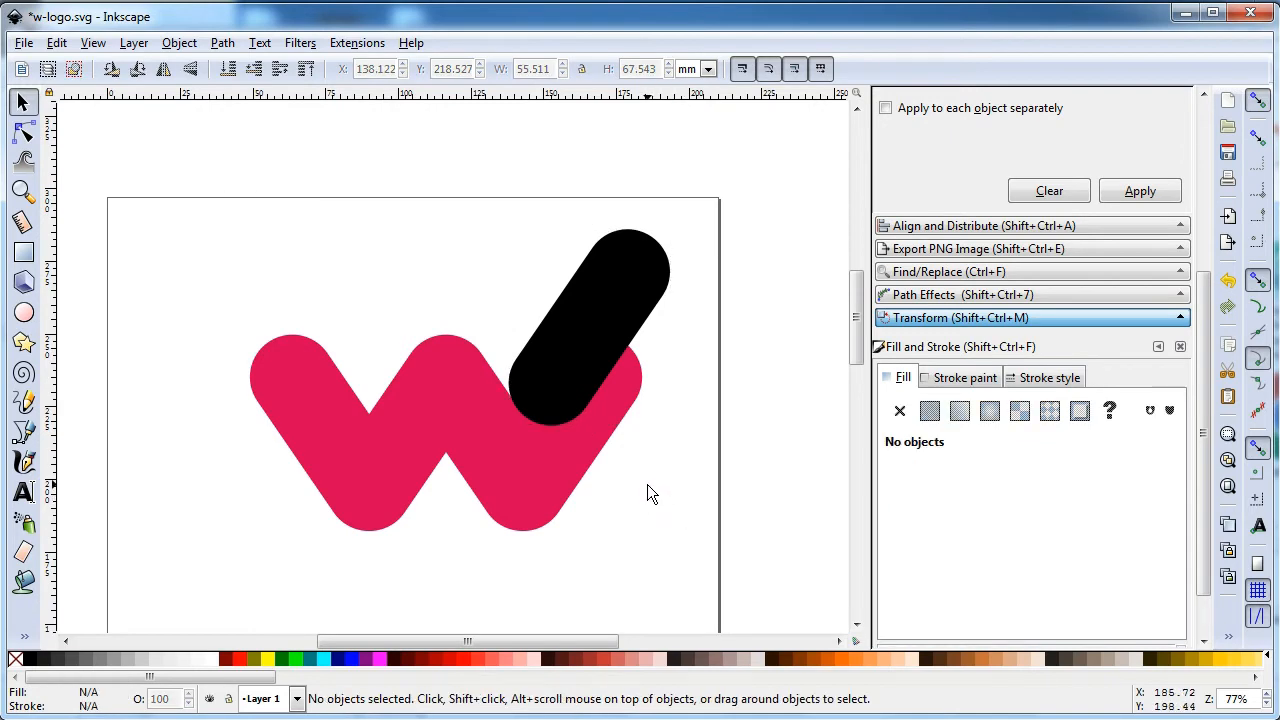
Step: Fine-position the black pill so its rounded lower end touches the inner edge of the W's second downstroke
key("z")
left_click_drag(471, 340, 635, 445)
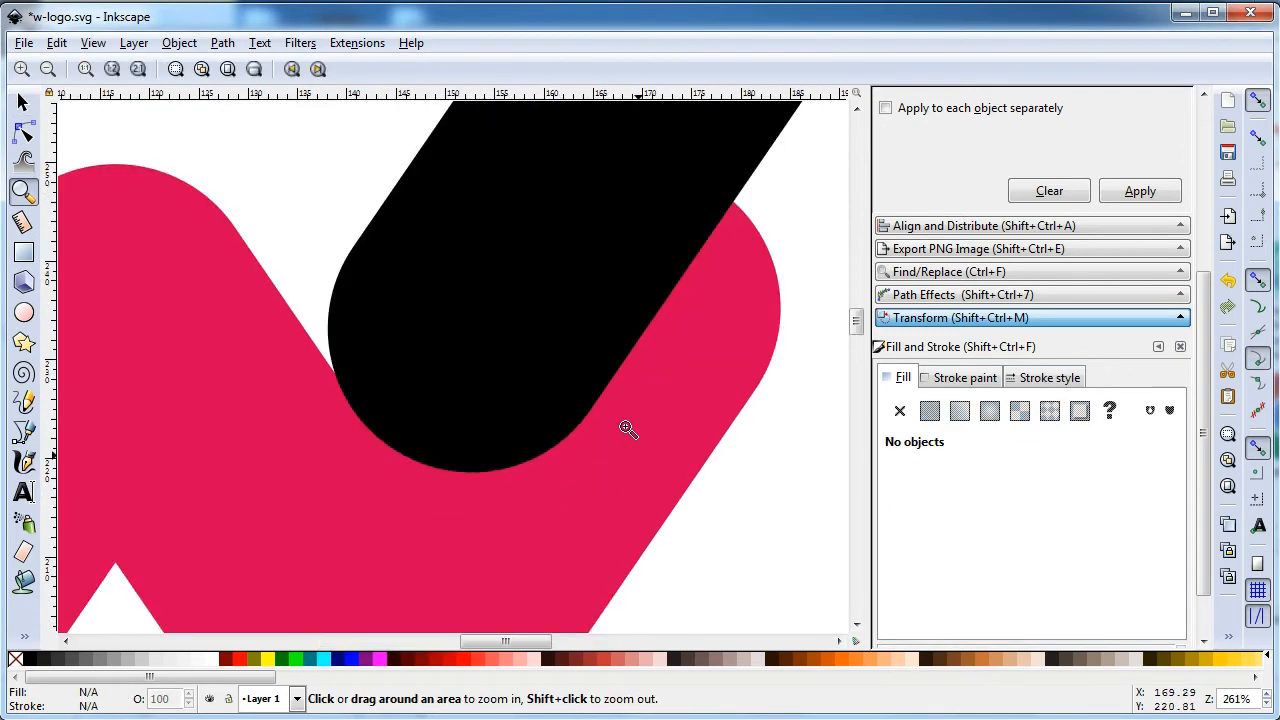
left_click(23, 101)
mouse_move(461, 399)
left_mouse_down()
mouse_move(480, 386)
mouse_move(463, 406)
left_mouse_up()
left_click(23, 130)
key("s")
mouse_move(449, 443)
left_mouse_down()
mouse_move(427, 428)
mouse_move(477, 480)
mouse_move(459, 455)
left_mouse_up()
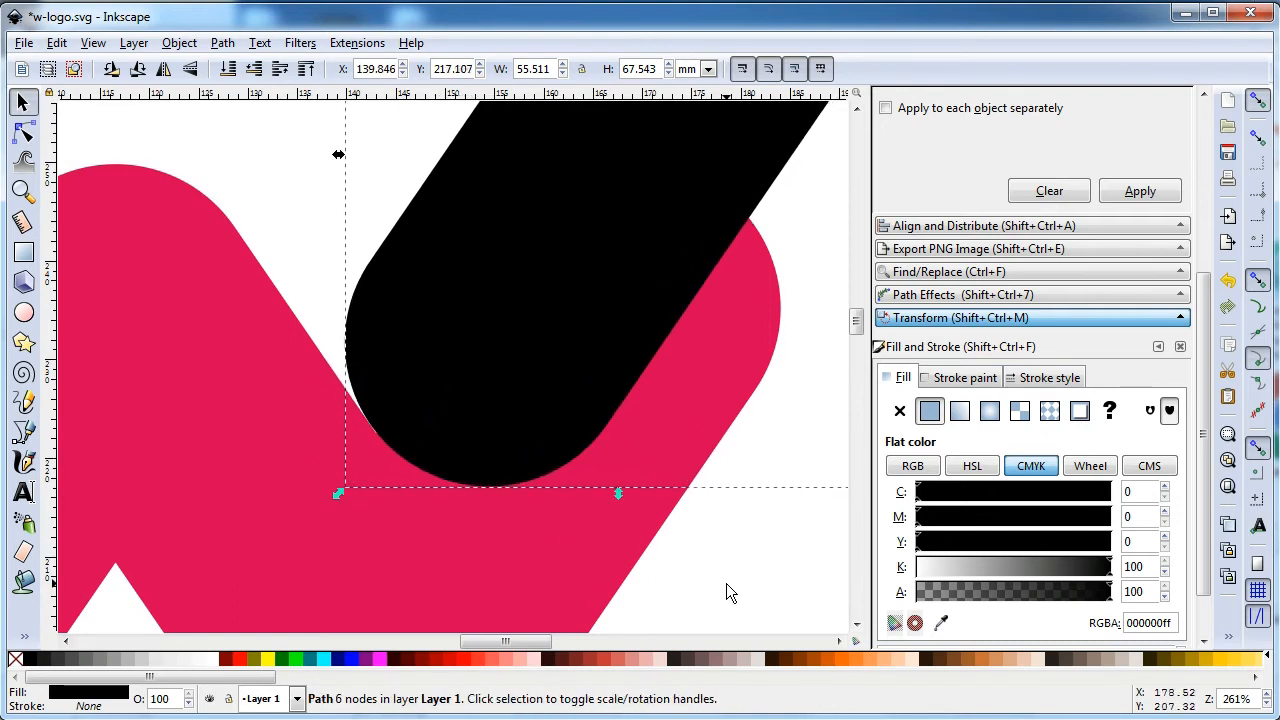
left_click(751, 588)
key("minus")
key("minus")
key("minus")
key("minus")
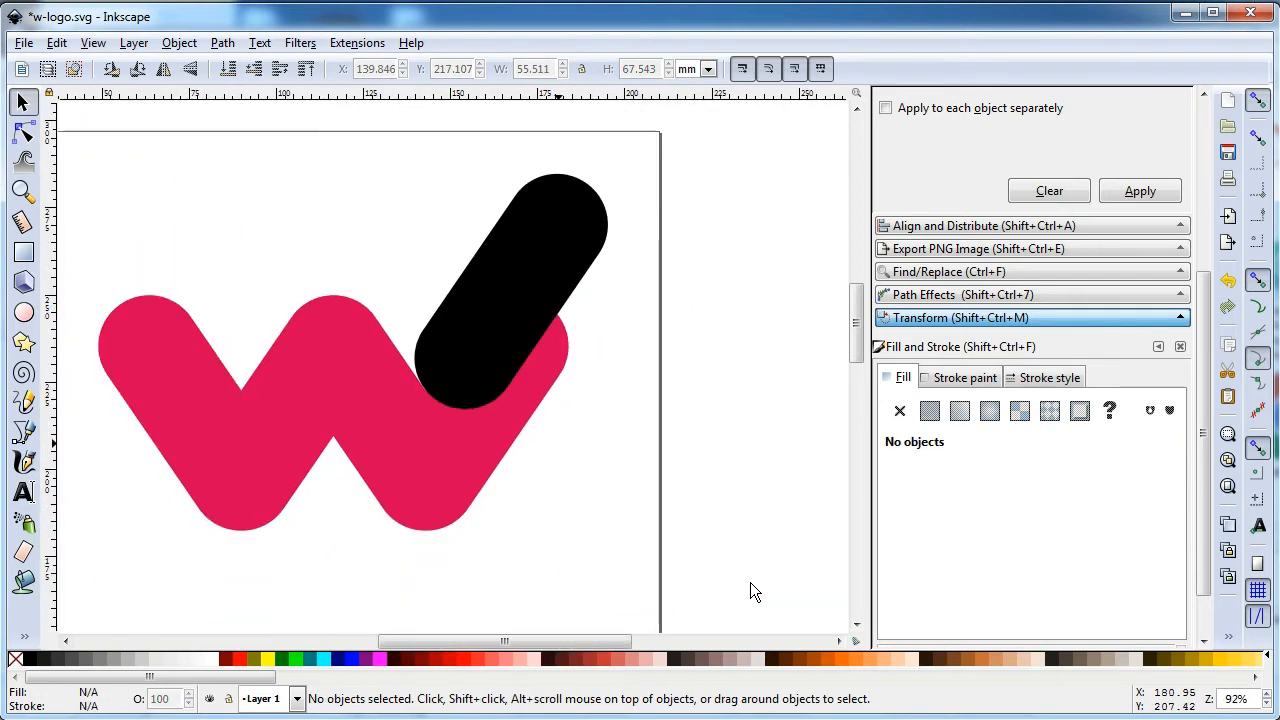
Step: Duplicate the black pill and move the copy over the W's first upper notch, overlapping the middle peak
left_click(491, 305)
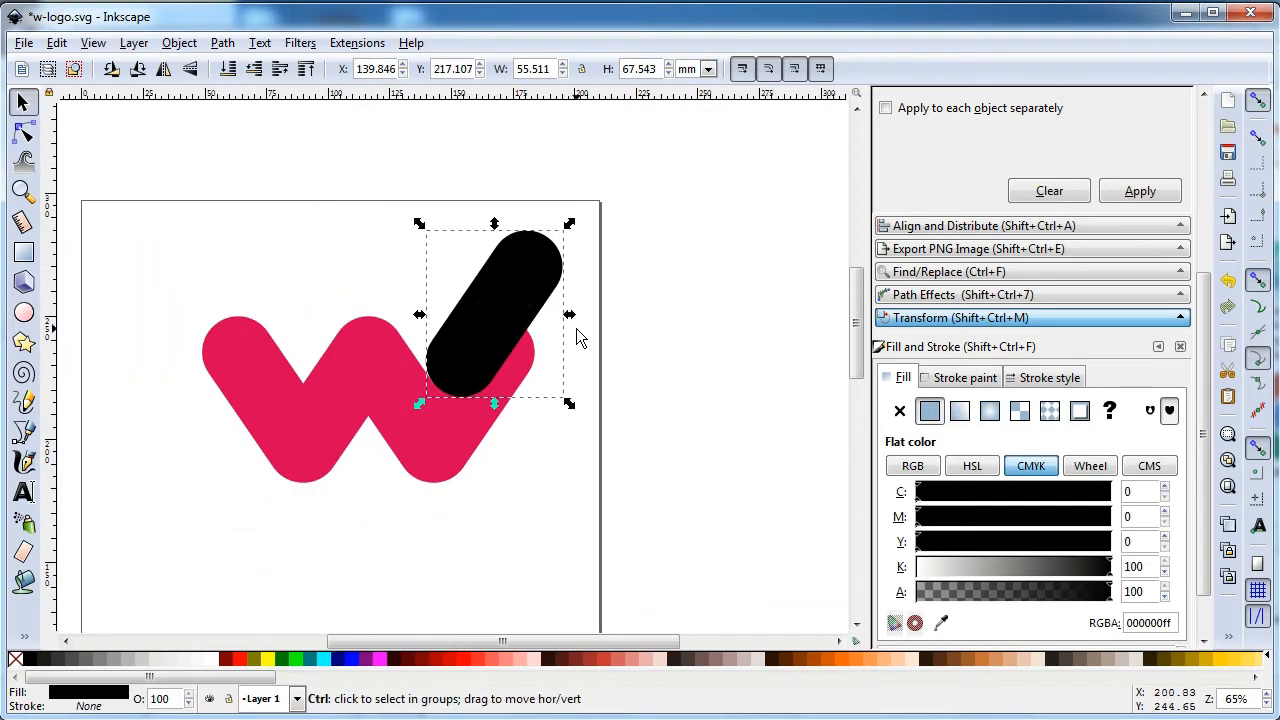
key("ctrl+d")
mouse_move(508, 320)
left_mouse_down()
mouse_move(359, 290)
mouse_move(364, 309)
left_mouse_up()
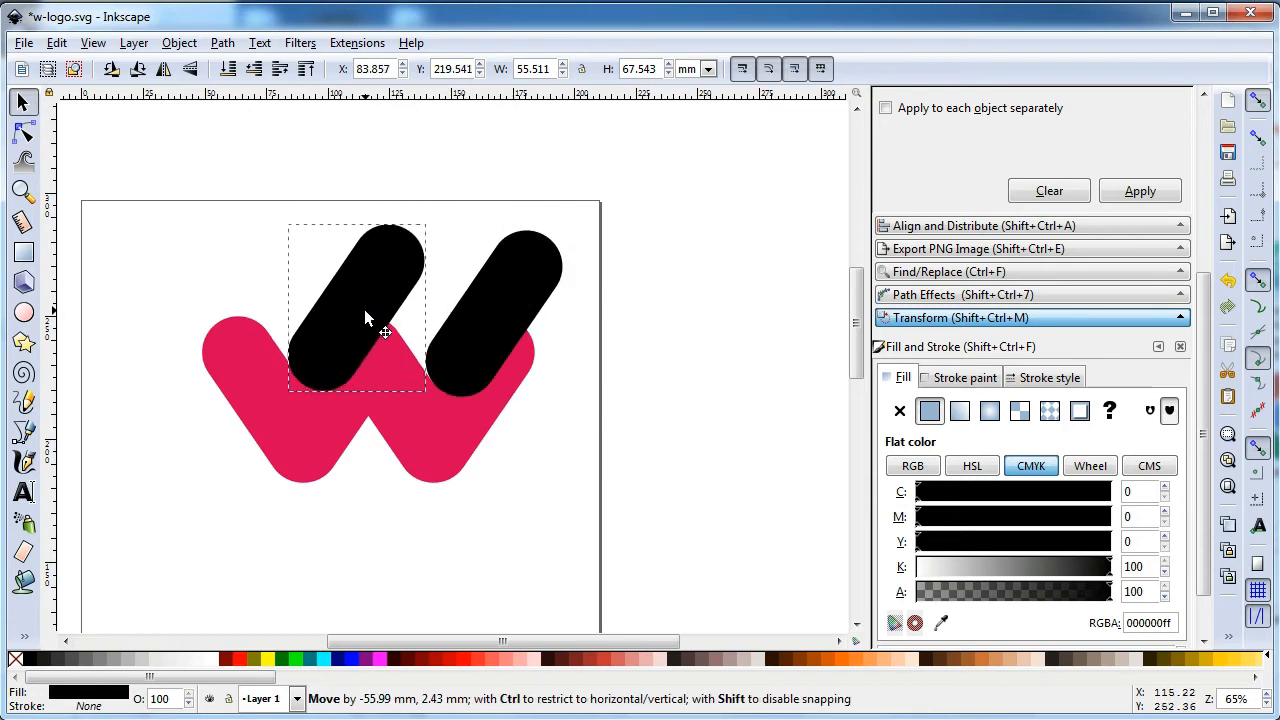
left_click(486, 222)
Step: Fine-position the copied pill so its rounded lower end touches the inner edge of the W's first downstroke
key("z")
left_click_drag(249, 269, 440, 436)
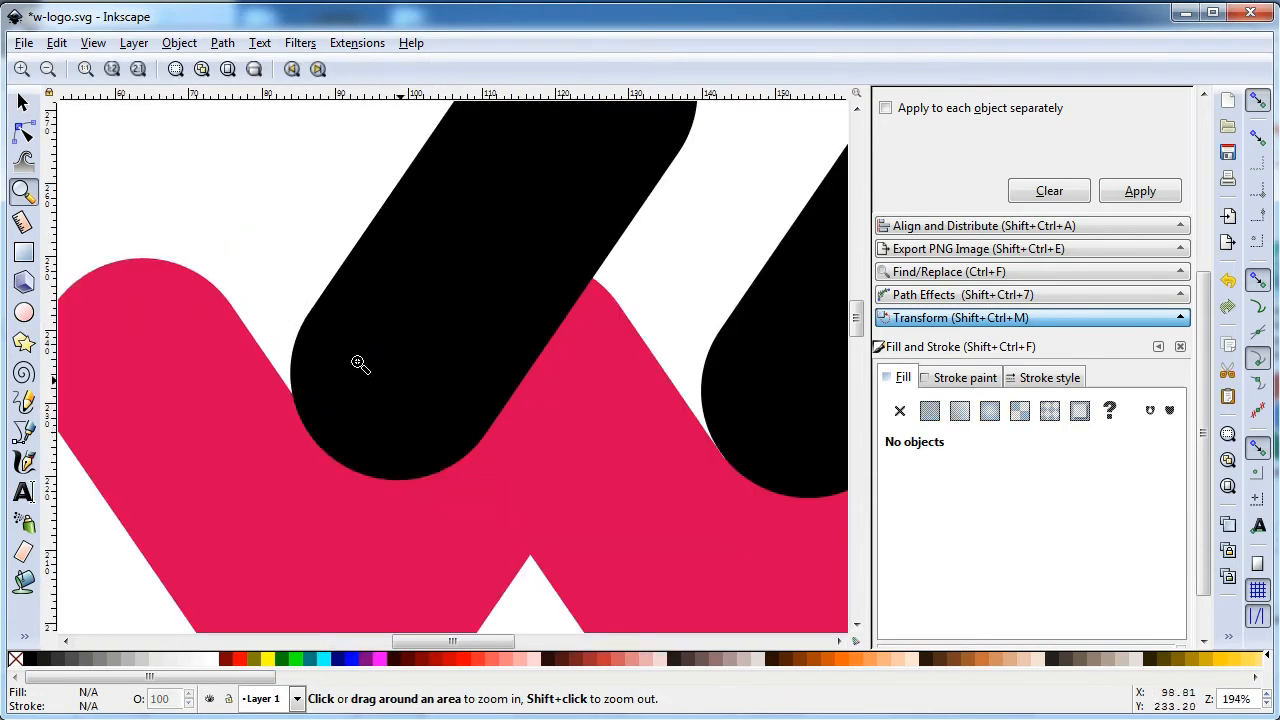
left_click(22, 103)
left_click(341, 418)
left_click_drag(352, 421, 373, 433)
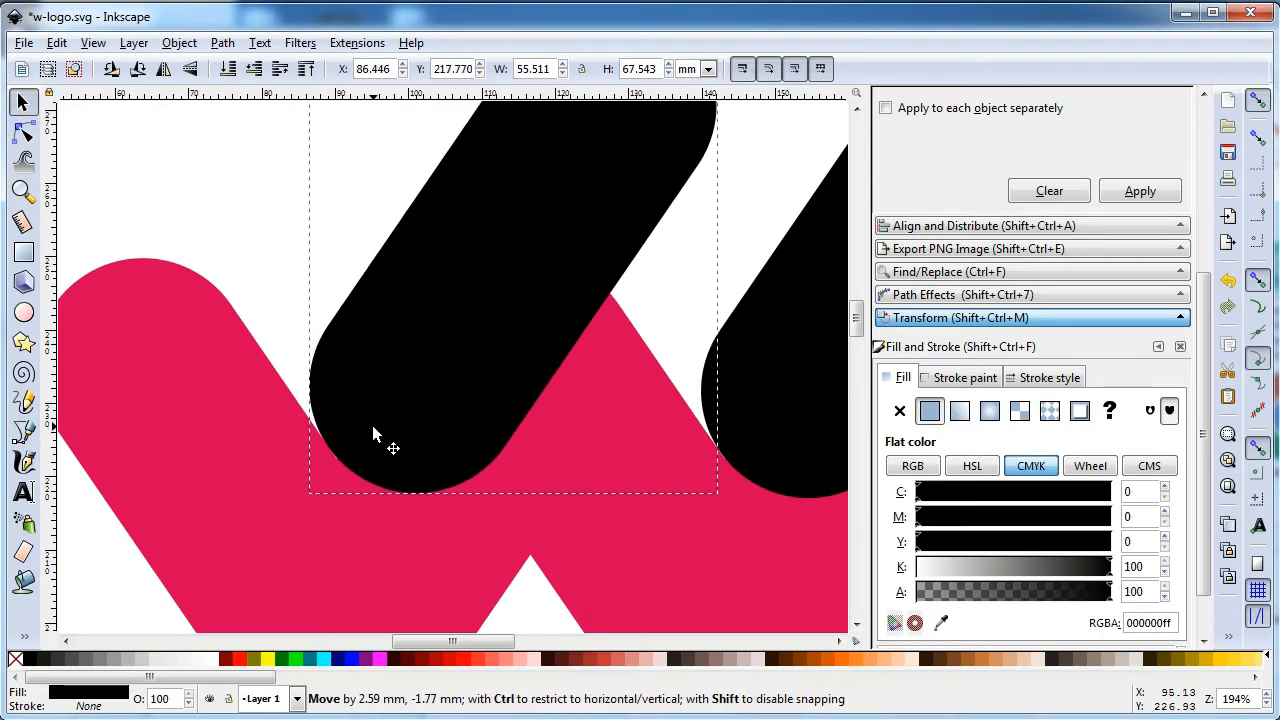
left_click_drag(373, 433, 371, 431)
left_click(268, 214)
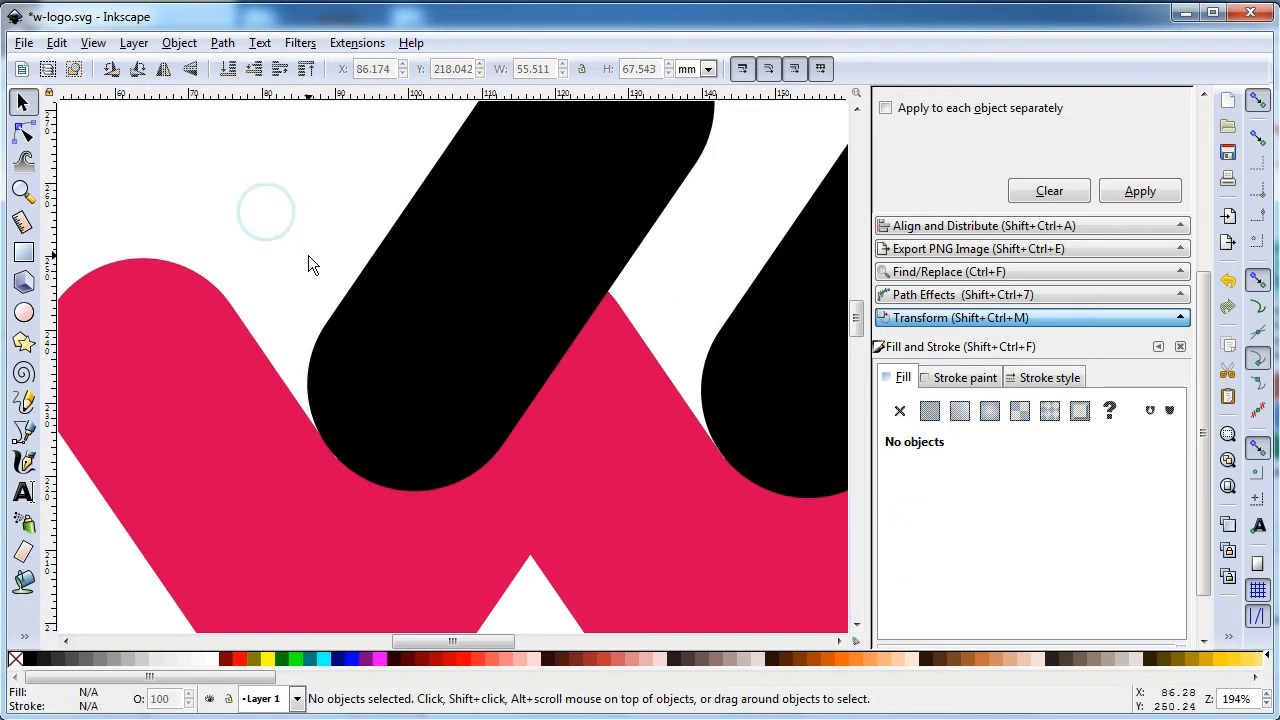
Step: Duplicate the black pill on the W's right arm, flip the copy horizontally and place it under the W's lower notch
key("minus")
key("minus")
key("minus")
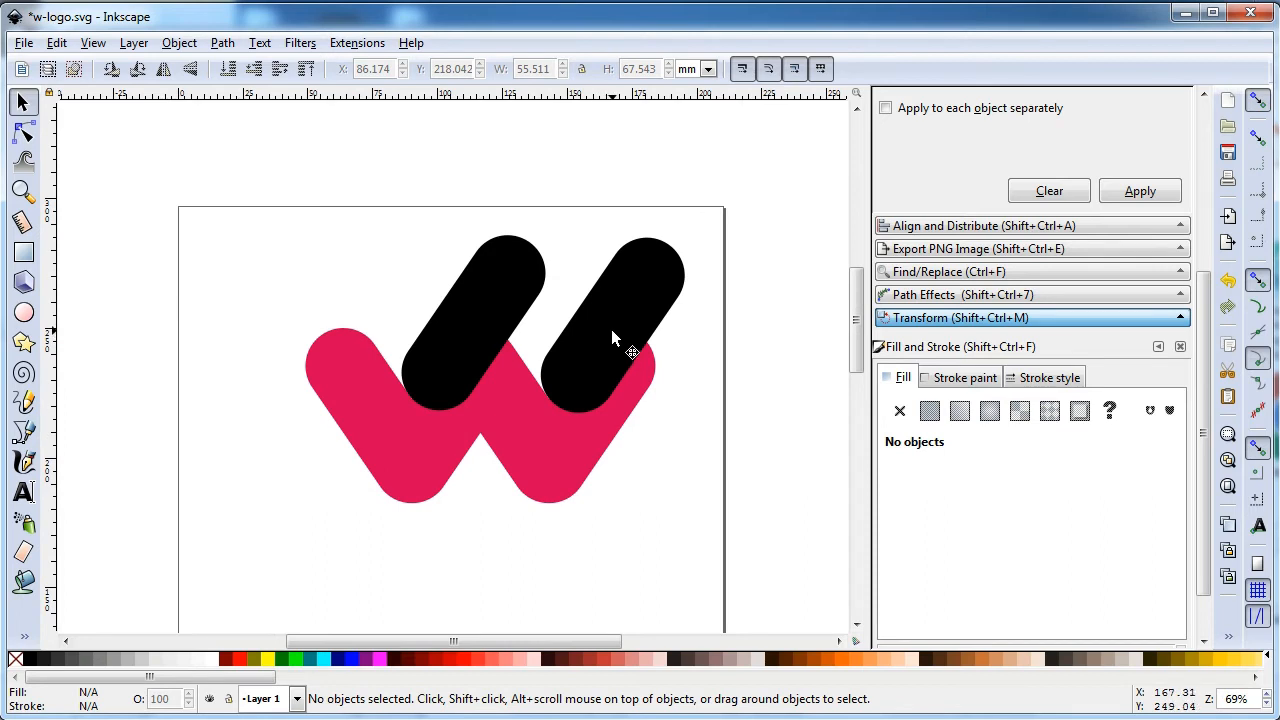
left_click(612, 332)
key("ctrl+d")
left_click_drag(608, 331, 492, 566)
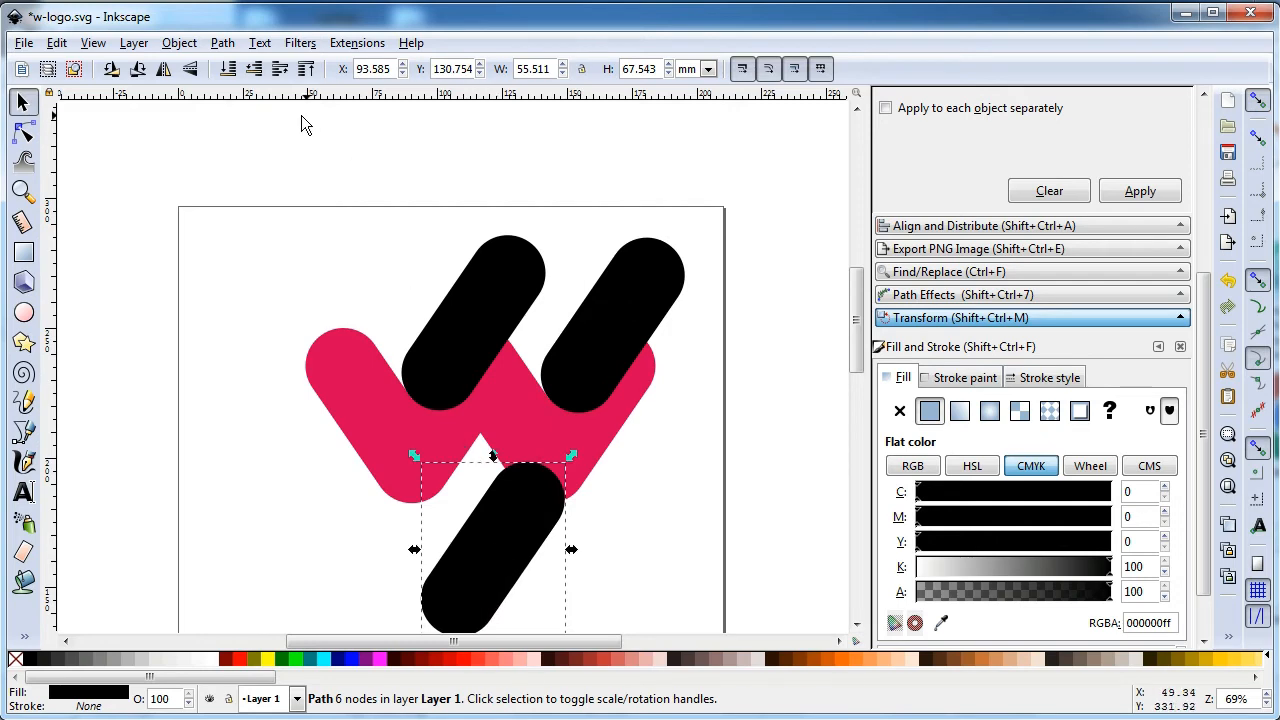
left_click(163, 68)
mouse_move(474, 512)
left_mouse_down()
mouse_move(517, 491)
mouse_move(526, 465)
left_mouse_up()
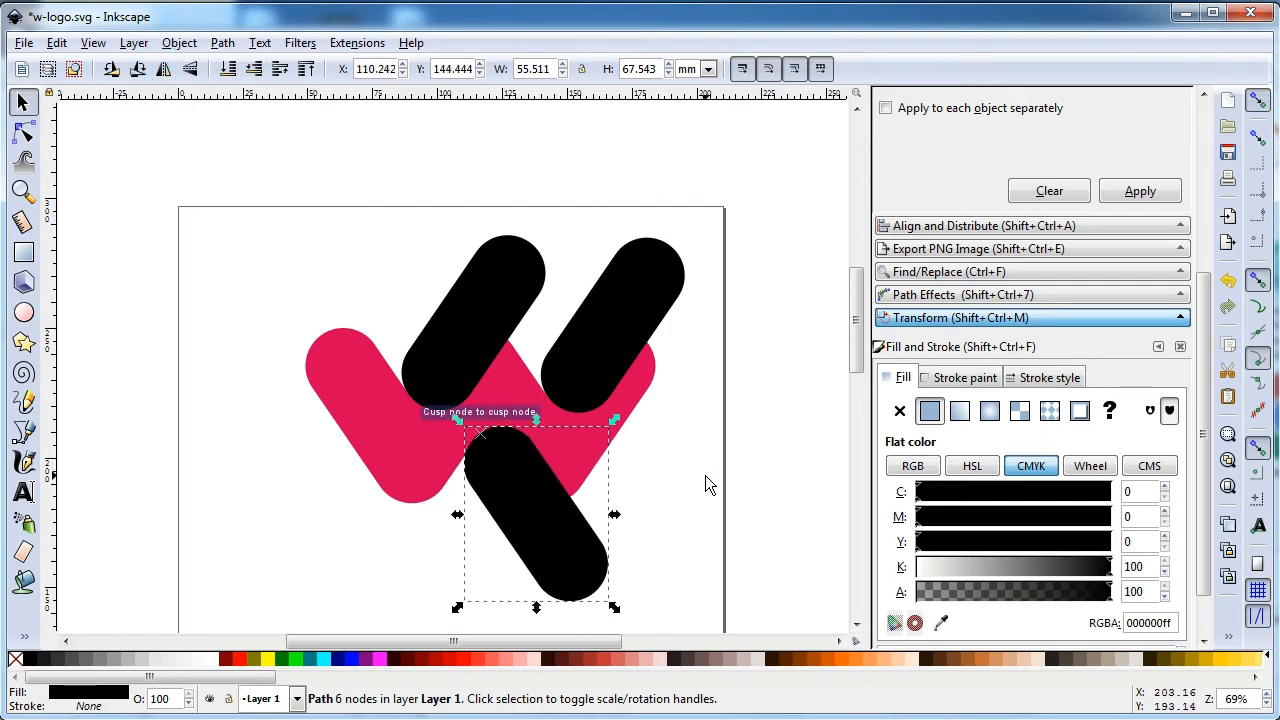
left_click(705, 476)
Step: Fine-position the flipped pill so its rounded upper end touches the edge of the W's first upstroke
key("F3")
left_click_drag(432, 391, 659, 559)
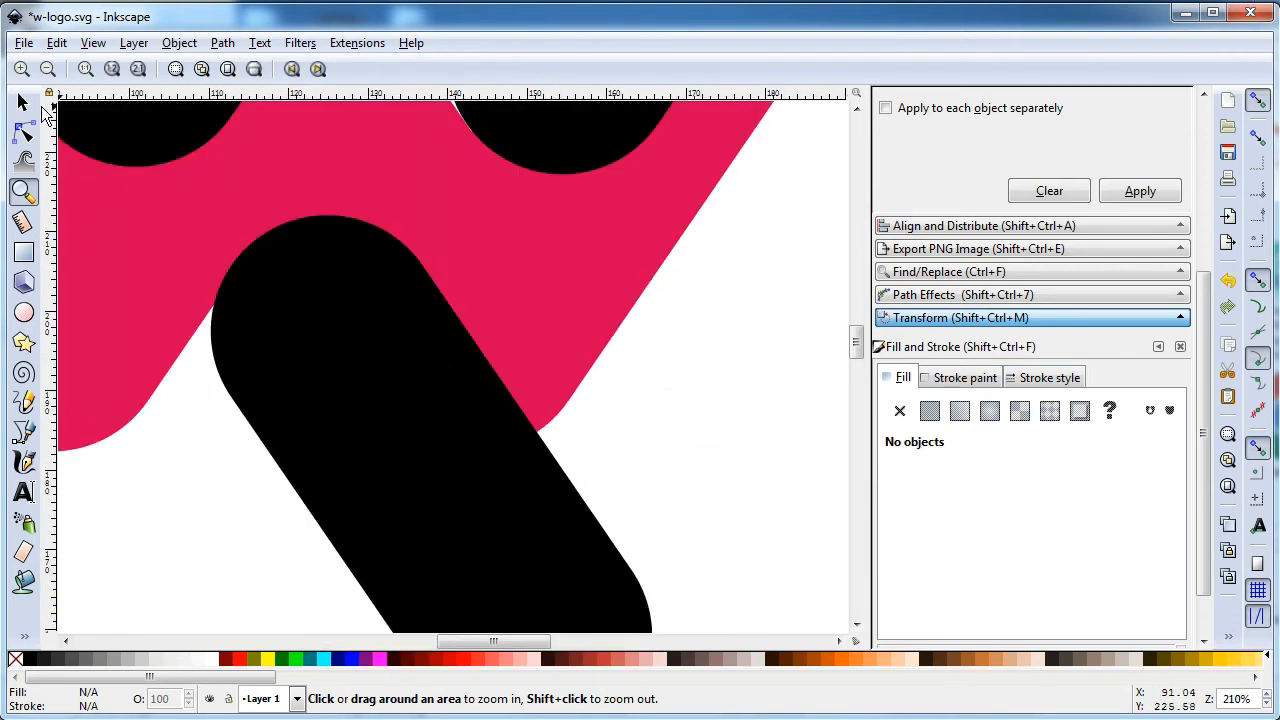
left_click(23, 102)
left_click(331, 334)
mouse_move(291, 286)
left_mouse_down()
mouse_move(312, 320)
mouse_move(317, 283)
left_mouse_up()
left_click(711, 400)
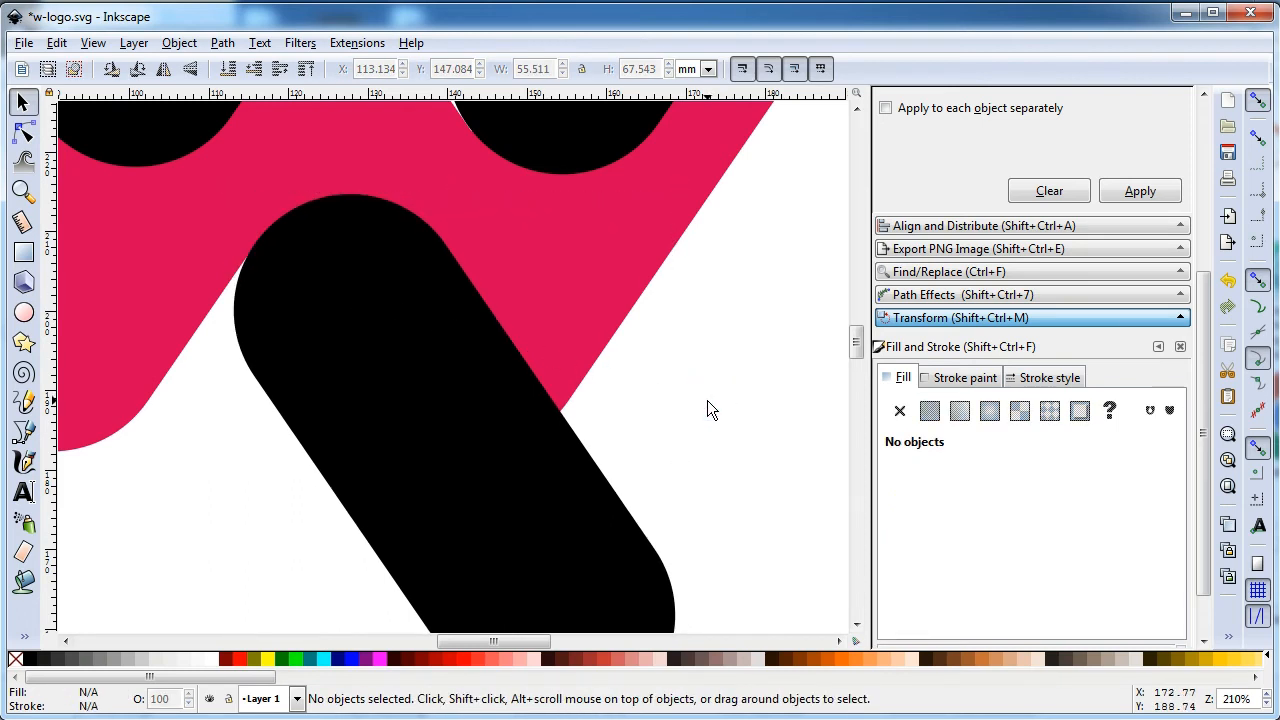
Step: Give the first upper pill a black-to-transparent linear gradient running diagonally from its lower end to the W's middle peak
key("5")
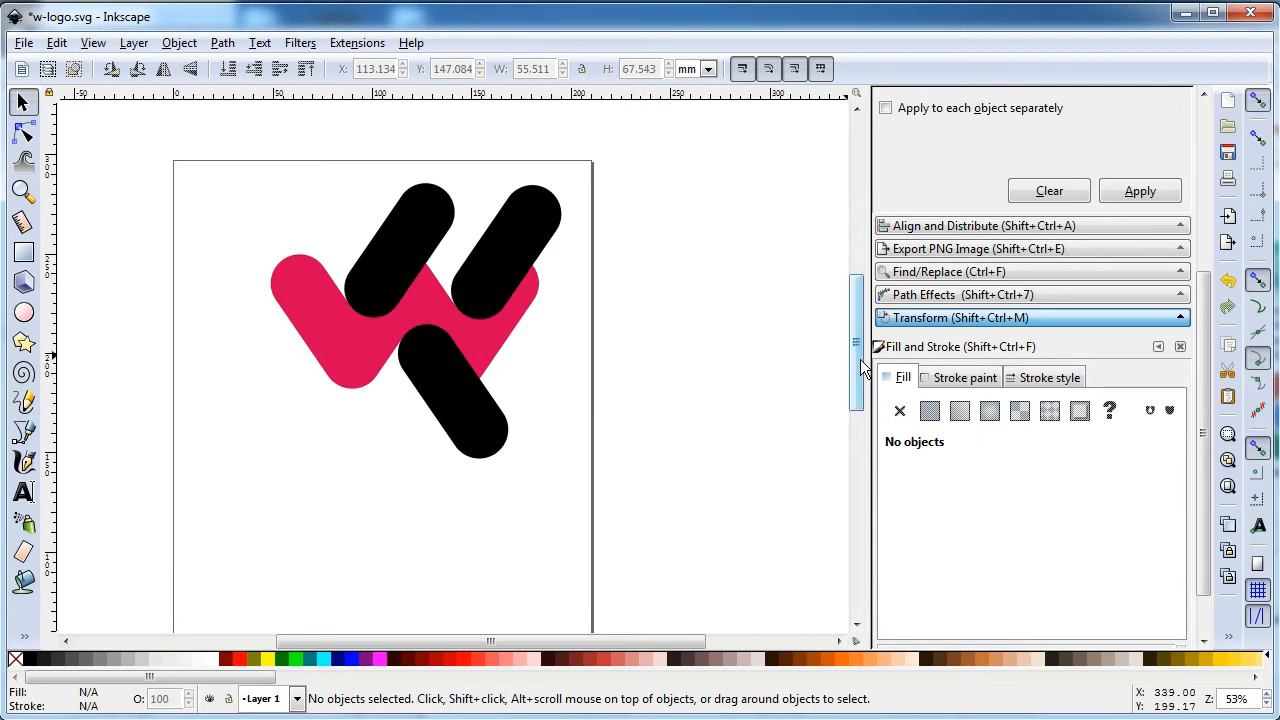
left_click_drag(860, 359, 859, 330)
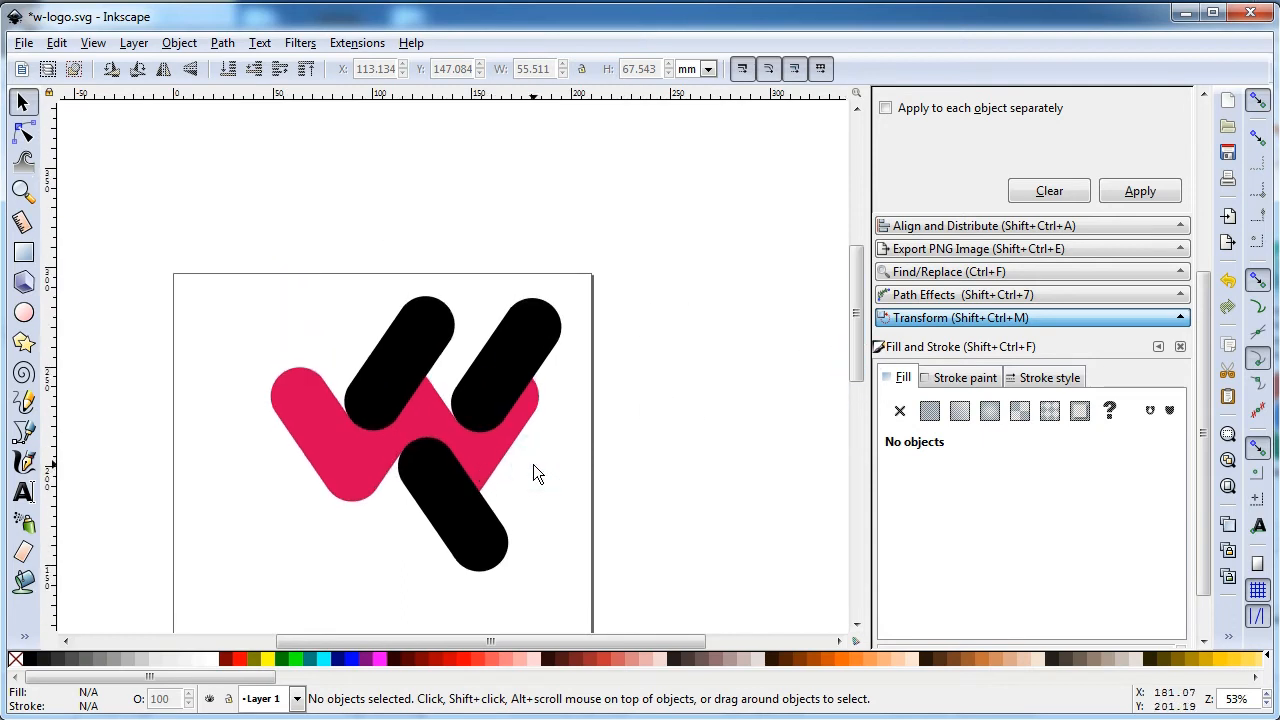
left_click(388, 380)
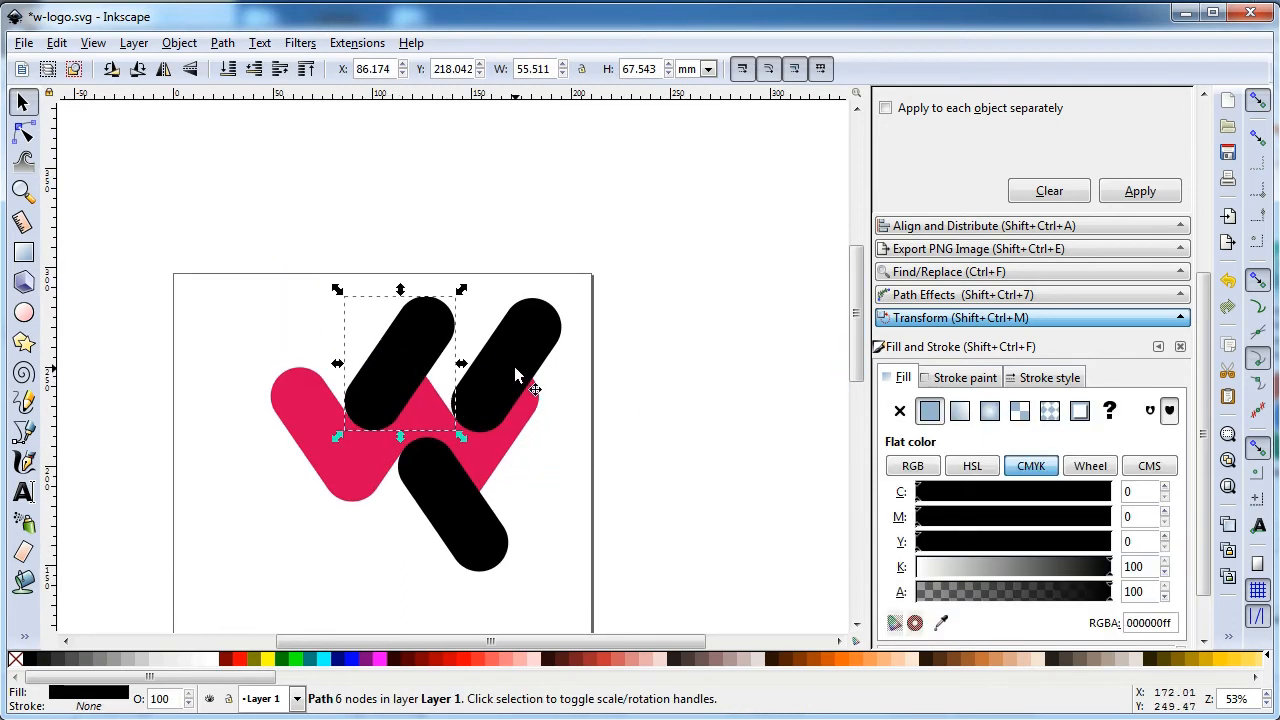
left_click(961, 413)
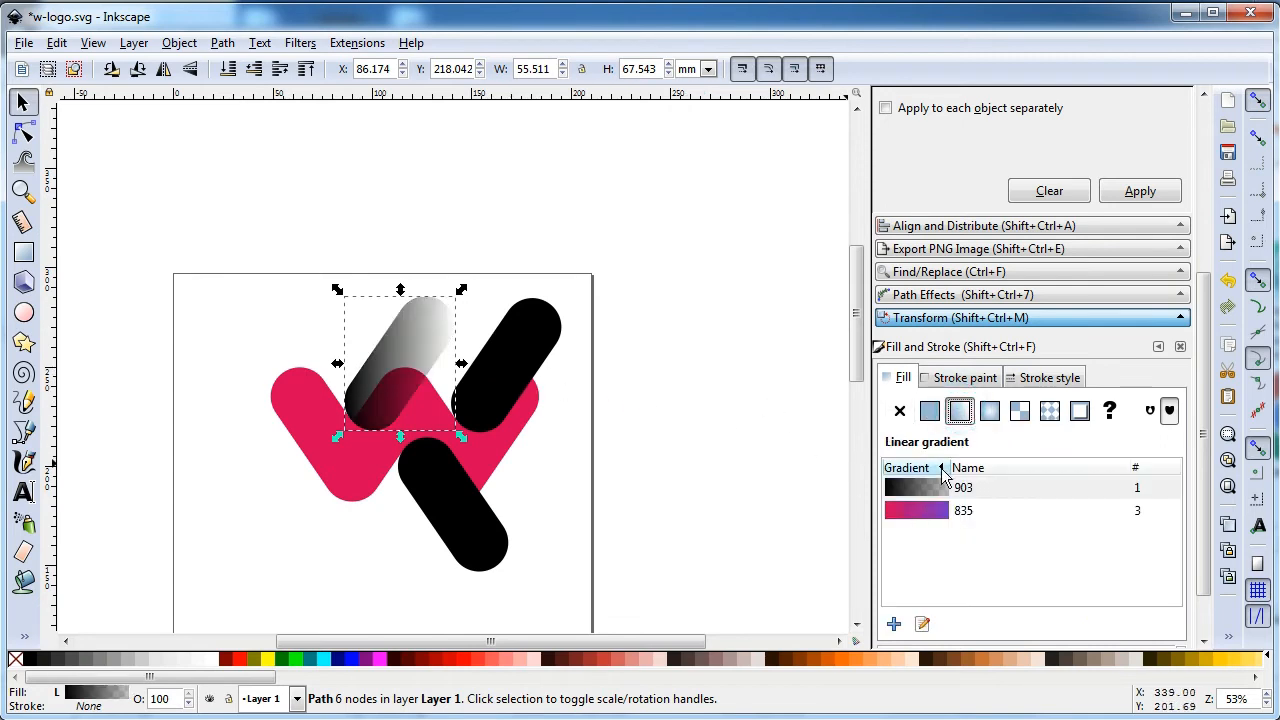
left_click(922, 624)
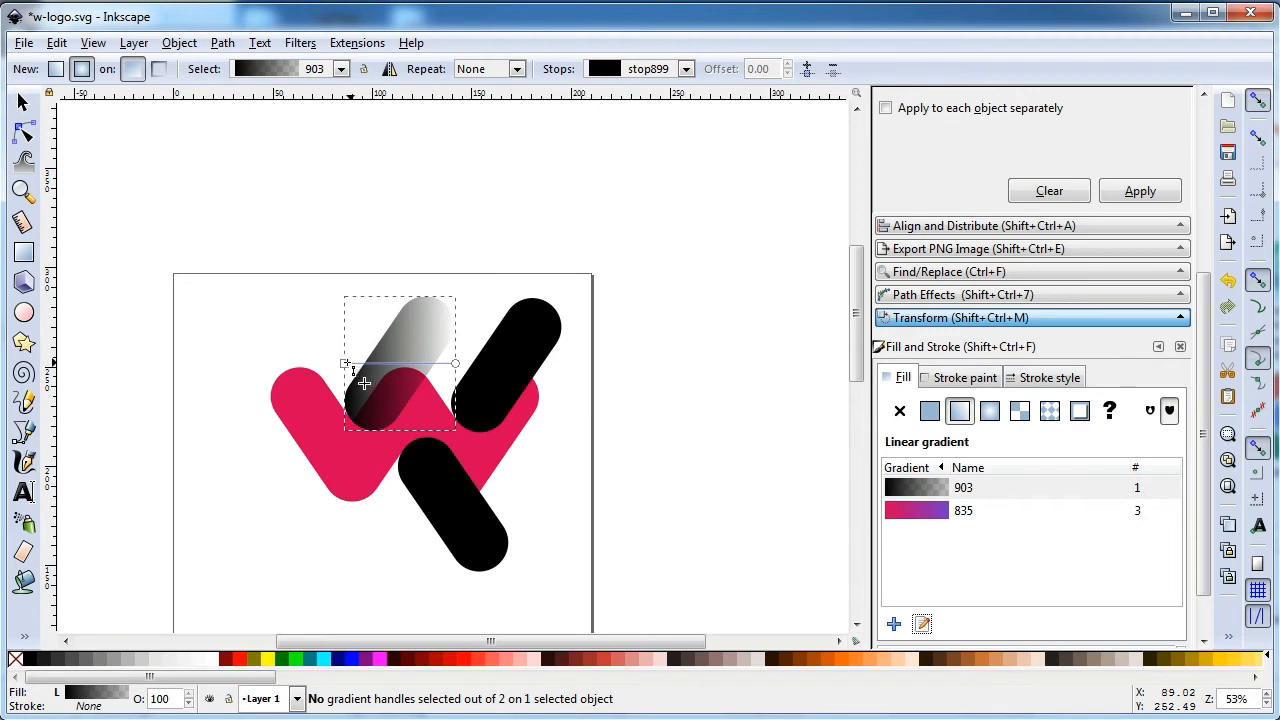
mouse_move(345, 363)
left_mouse_down()
mouse_move(357, 429)
mouse_move(352, 400)
mouse_move(340, 443)
left_mouse_up()
left_click_drag(458, 366, 415, 377)
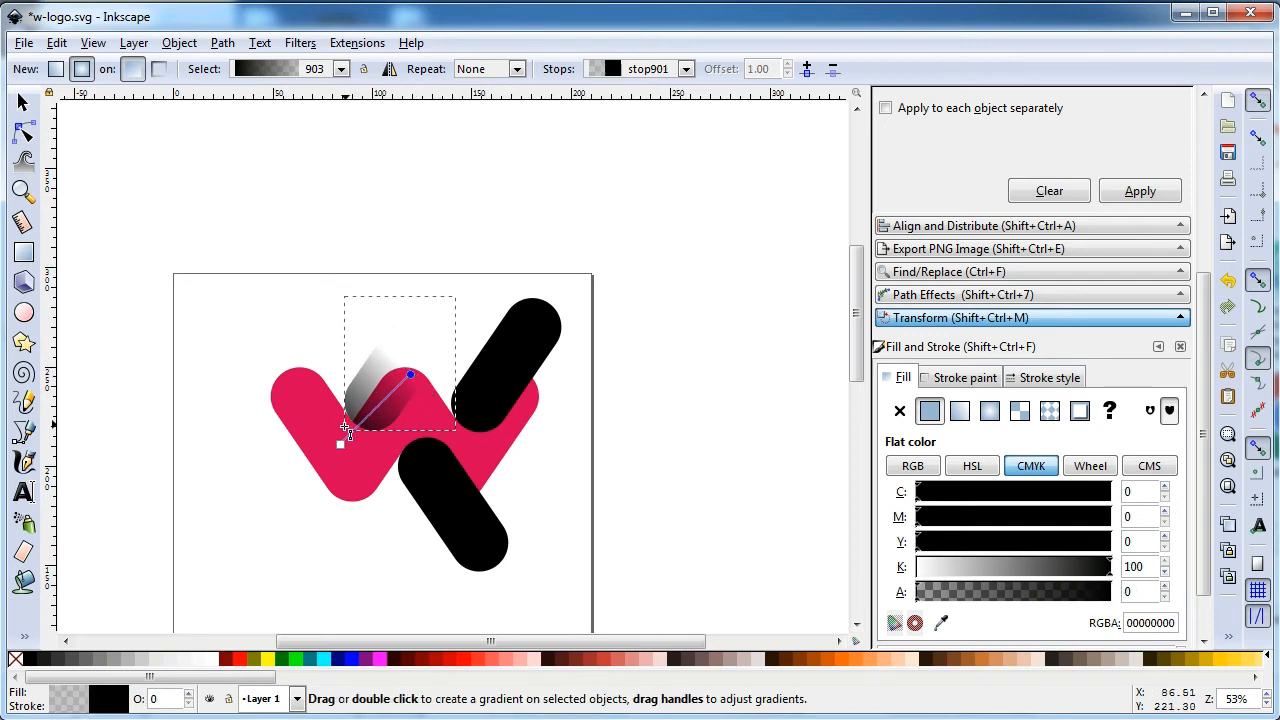
left_click_drag(340, 444, 345, 441)
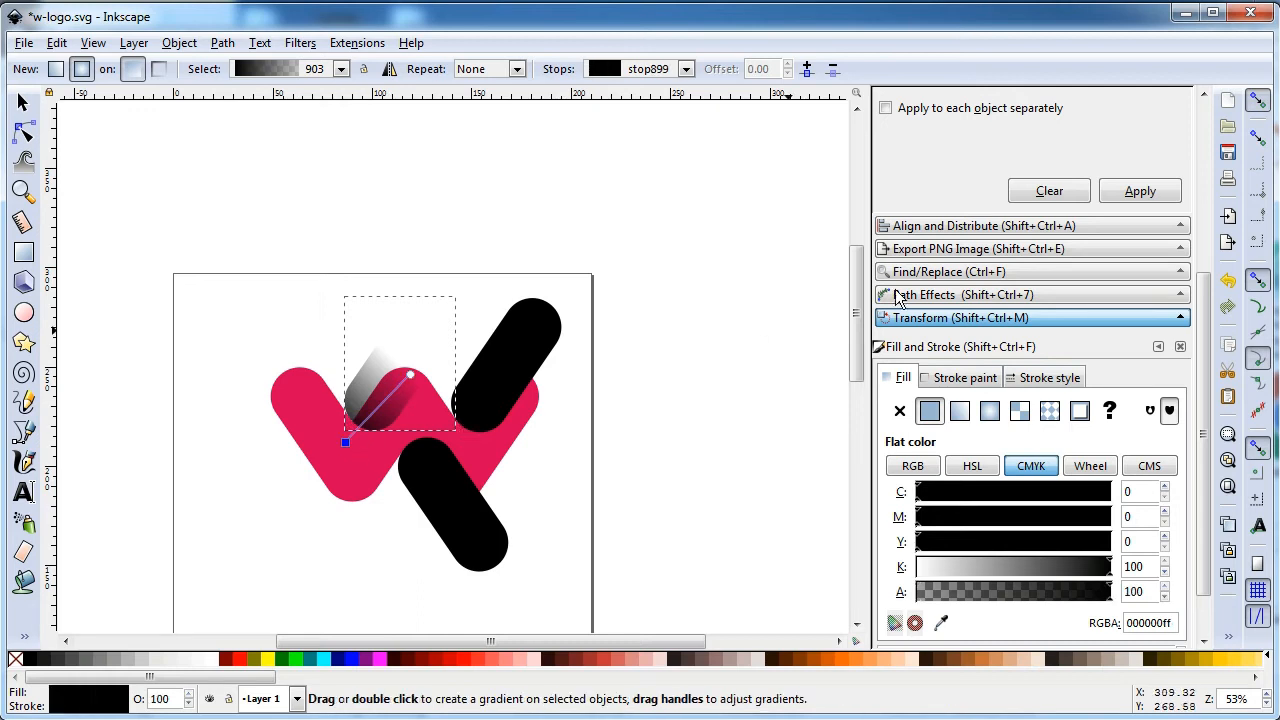
Step: Disable snapping and give the right upper pill a black-to-transparent linear gradient from its lower end to the right arm's tip
left_click(1258, 104)
left_click(492, 396)
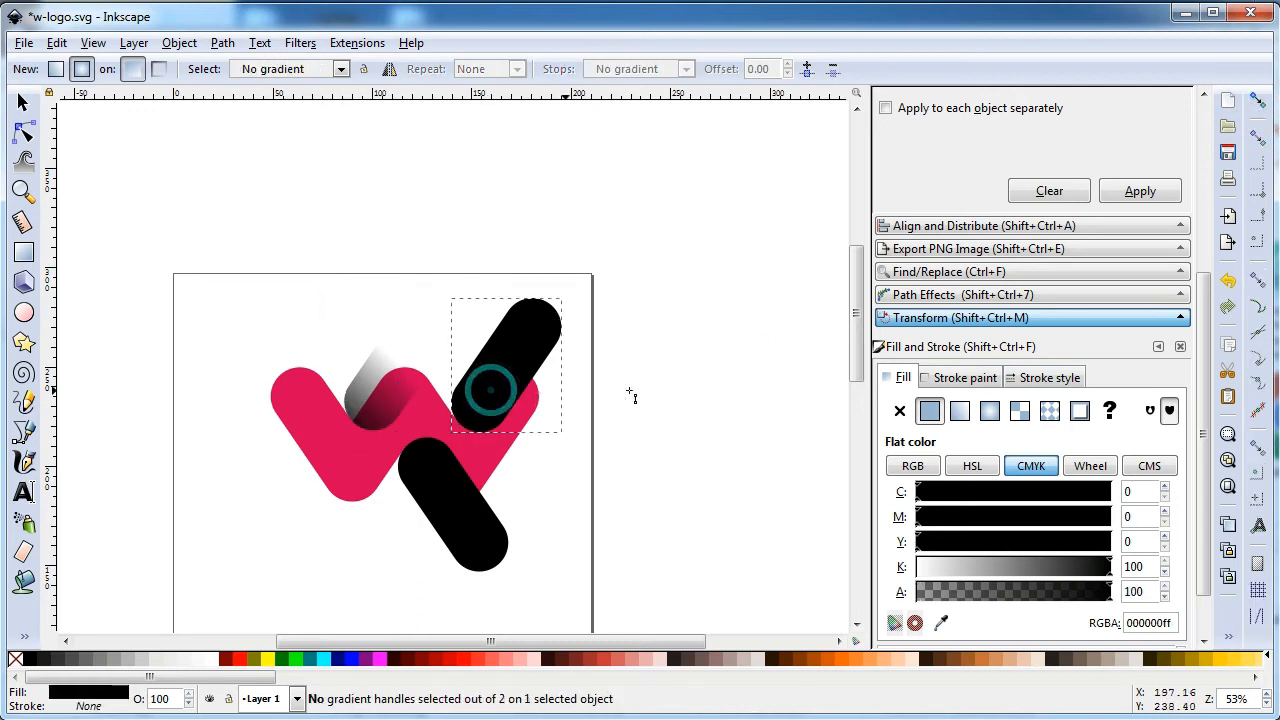
left_click(959, 411)
left_click_drag(451, 365, 464, 437)
left_click_drag(560, 366, 520, 368)
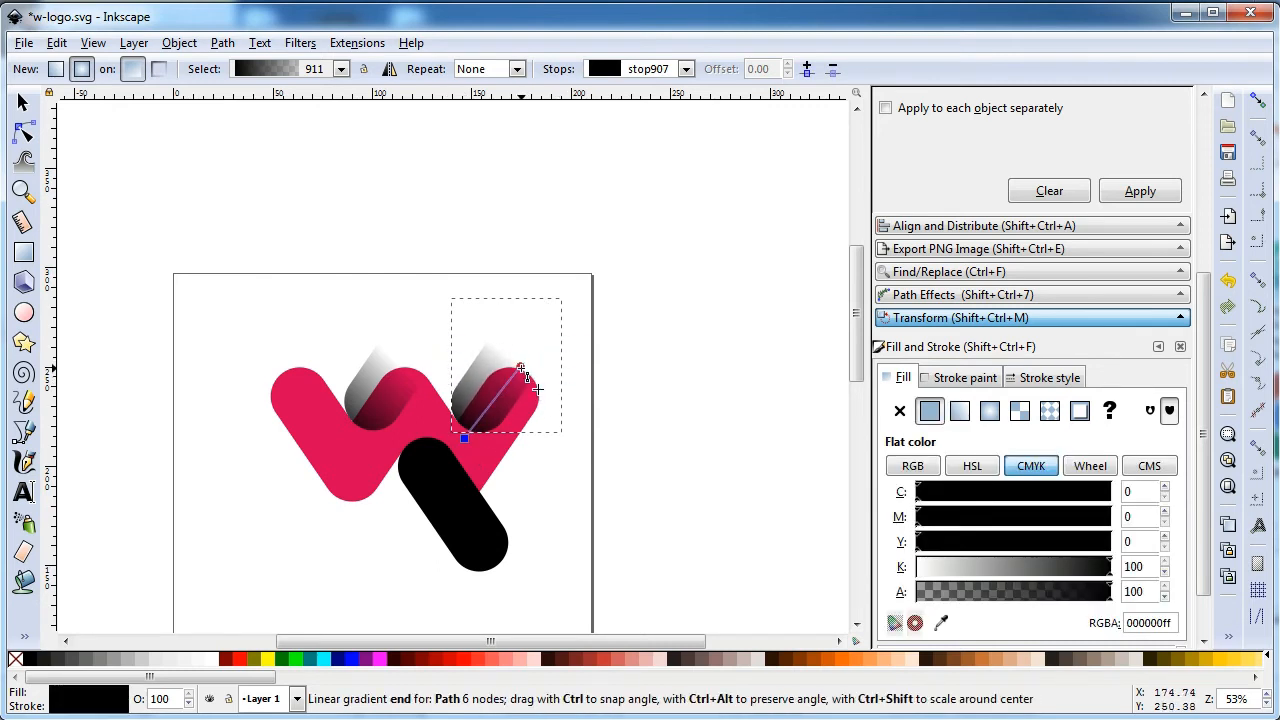
left_click(520, 368)
Step: Give the lower pill a black-to-transparent linear gradient from its upper end to the bottom of the W's second downstroke
left_click(481, 535)
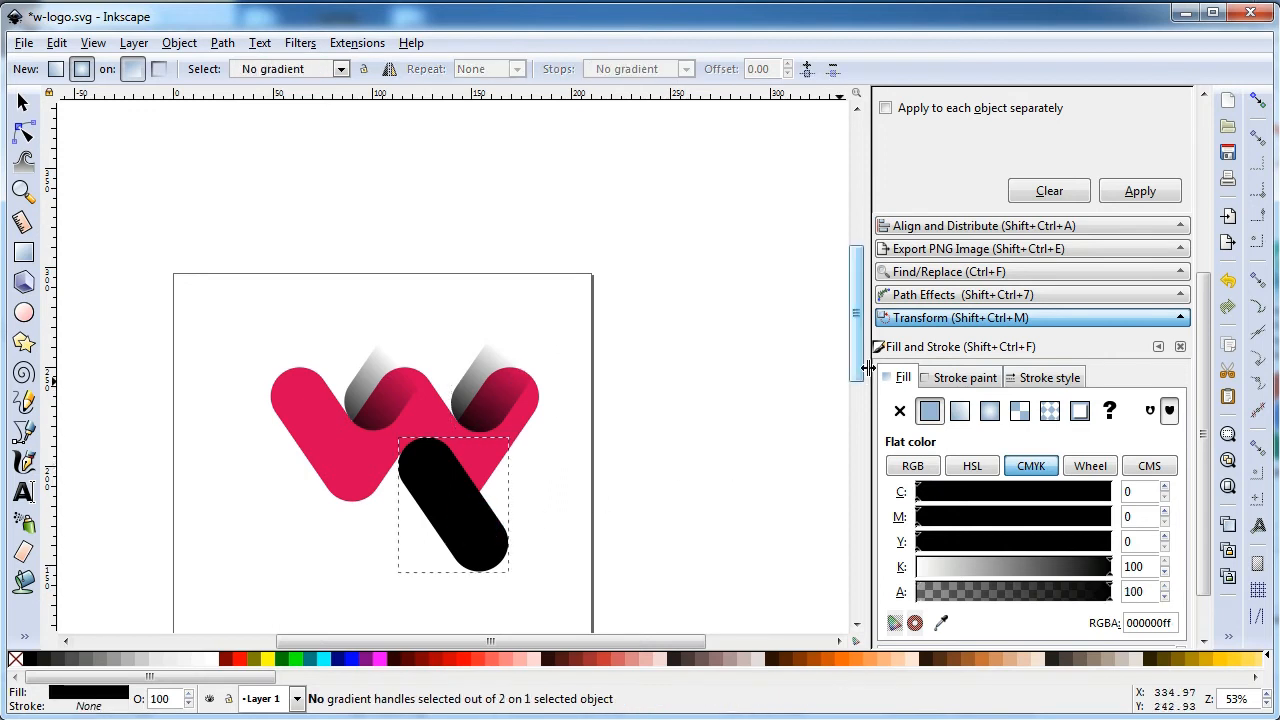
left_click(959, 410)
left_click_drag(398, 504, 416, 434)
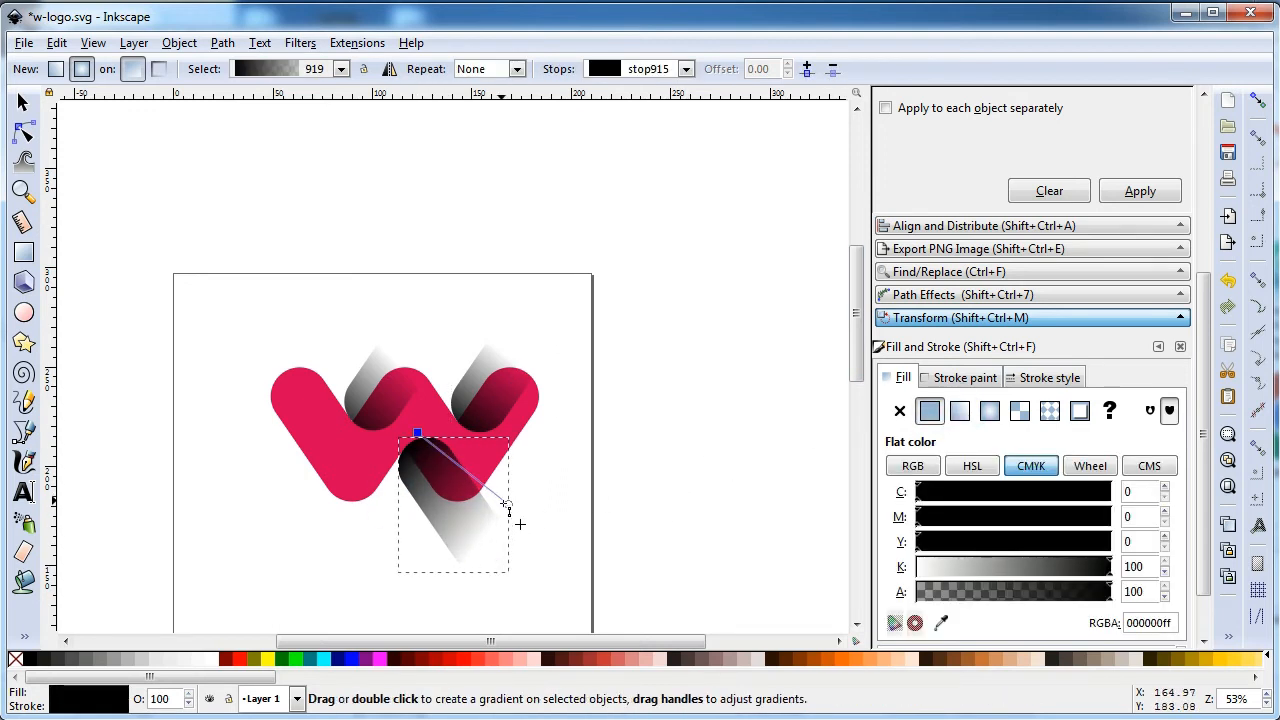
left_click_drag(508, 504, 460, 497)
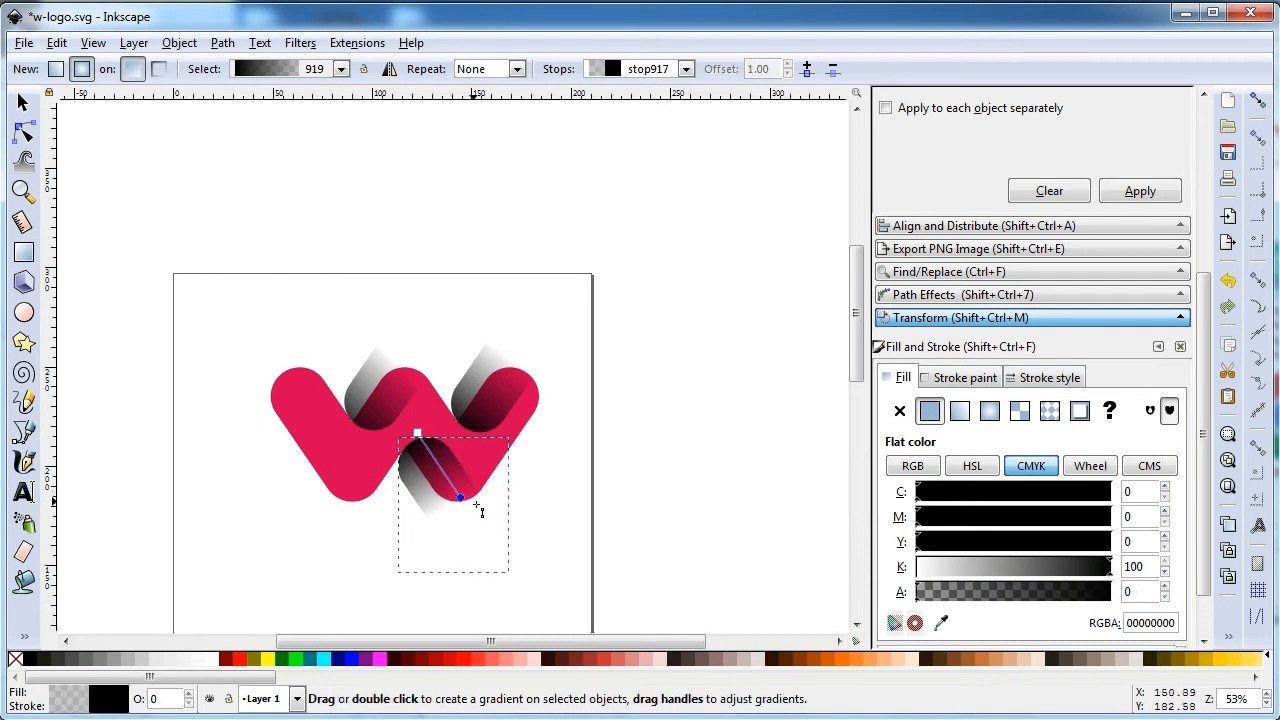
left_click(22, 102)
left_click(334, 220)
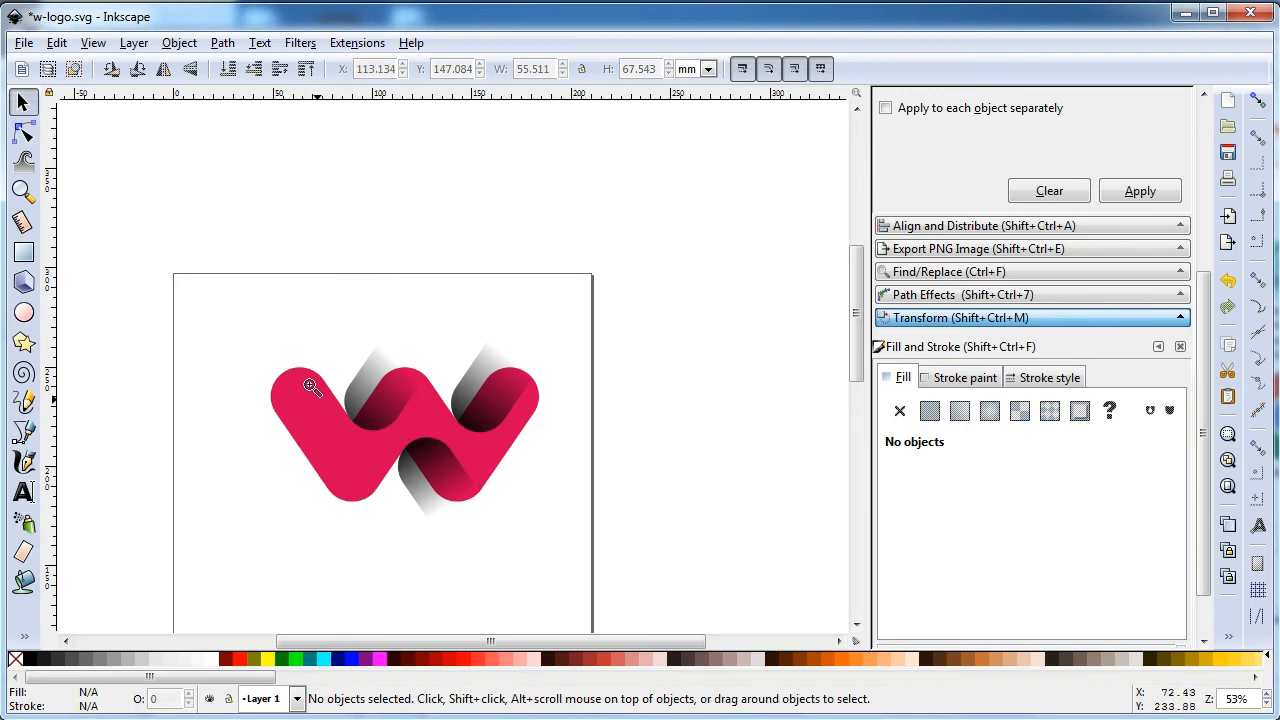
Step: Fill the W with a linear gradient running vertically from opaque pink-red just below its base to transparent above its middle peak
key("z")
left_click_drag(210, 282, 646, 578)
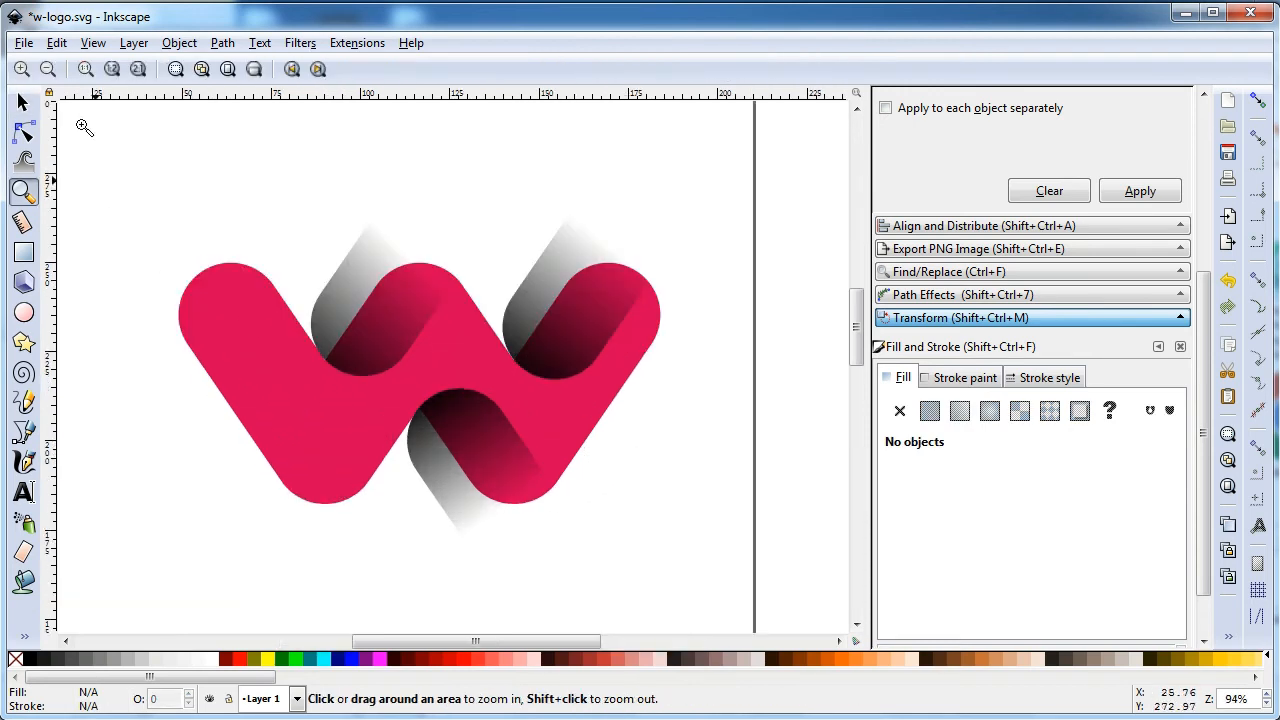
left_click(22, 102)
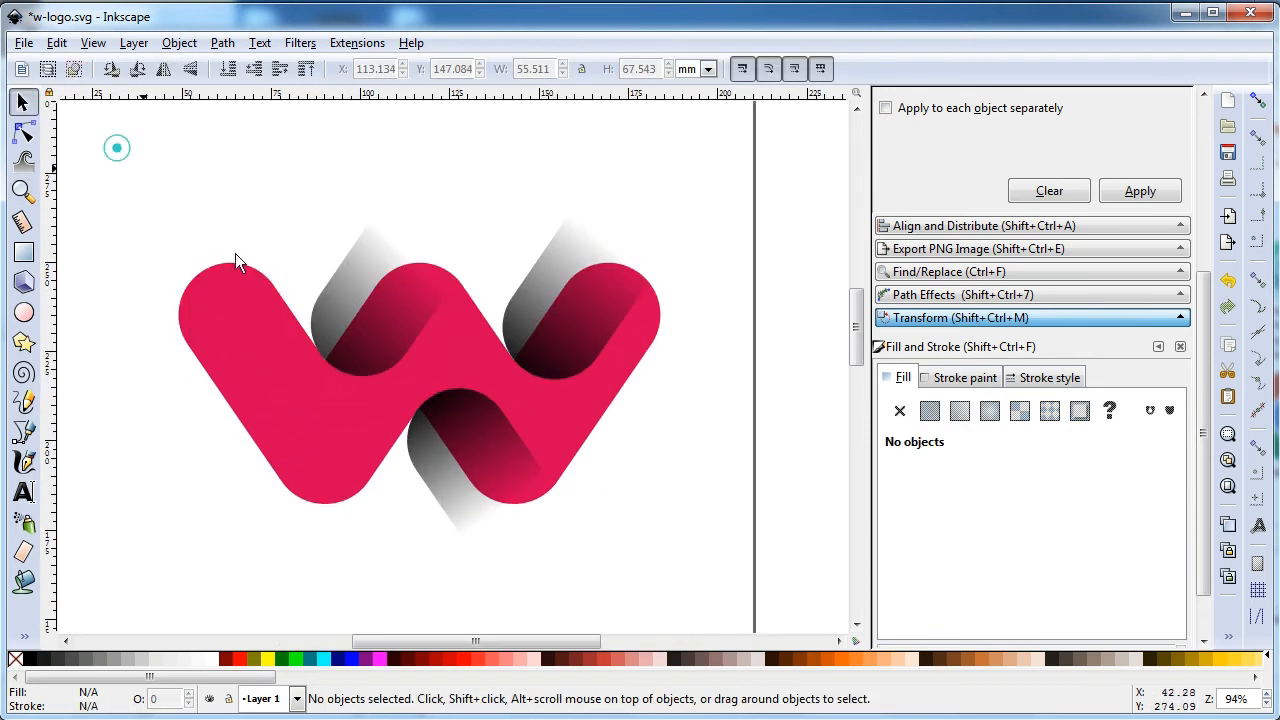
left_click(295, 402)
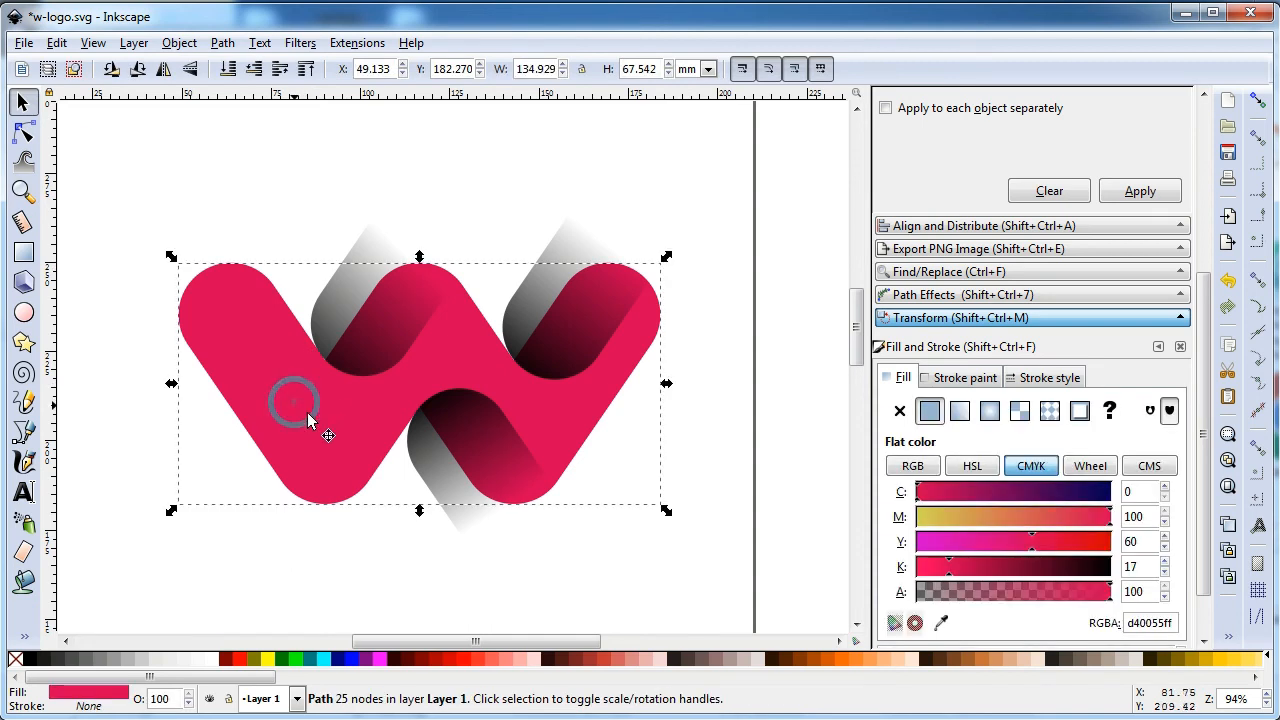
left_click(959, 411)
left_click(922, 623)
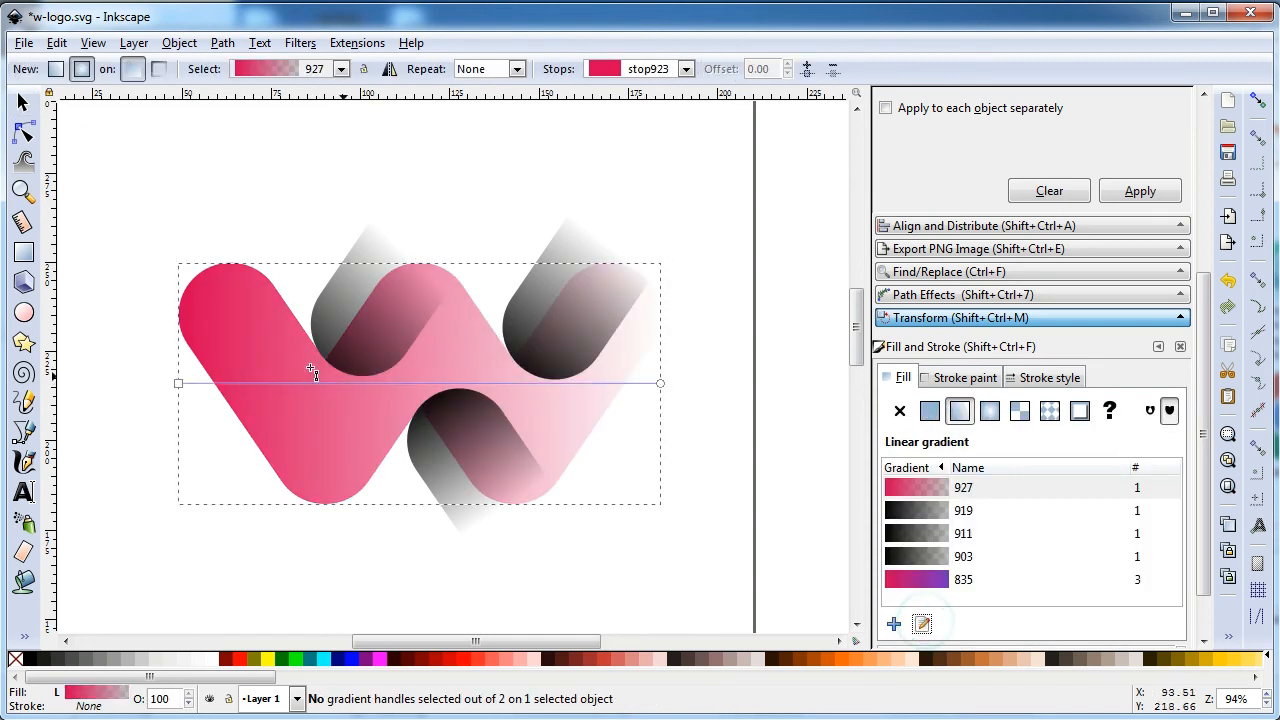
left_click_drag(181, 384, 408, 508)
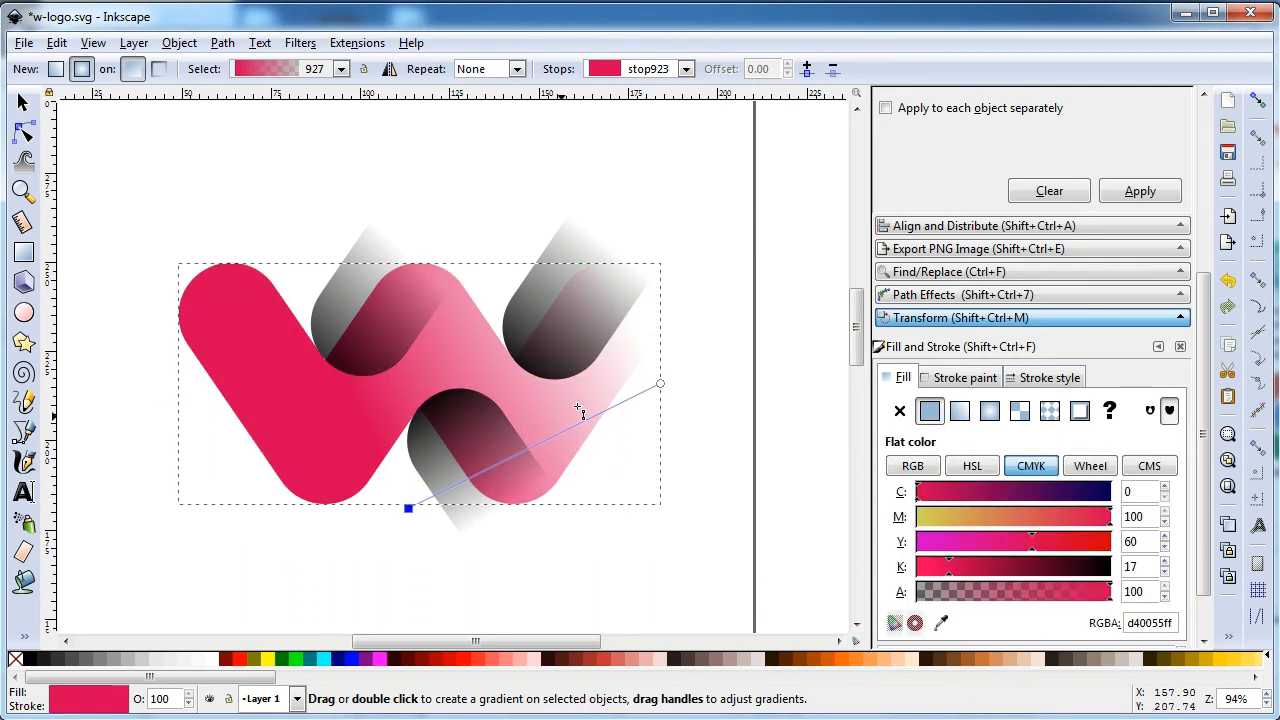
left_click_drag(659, 384, 417, 249)
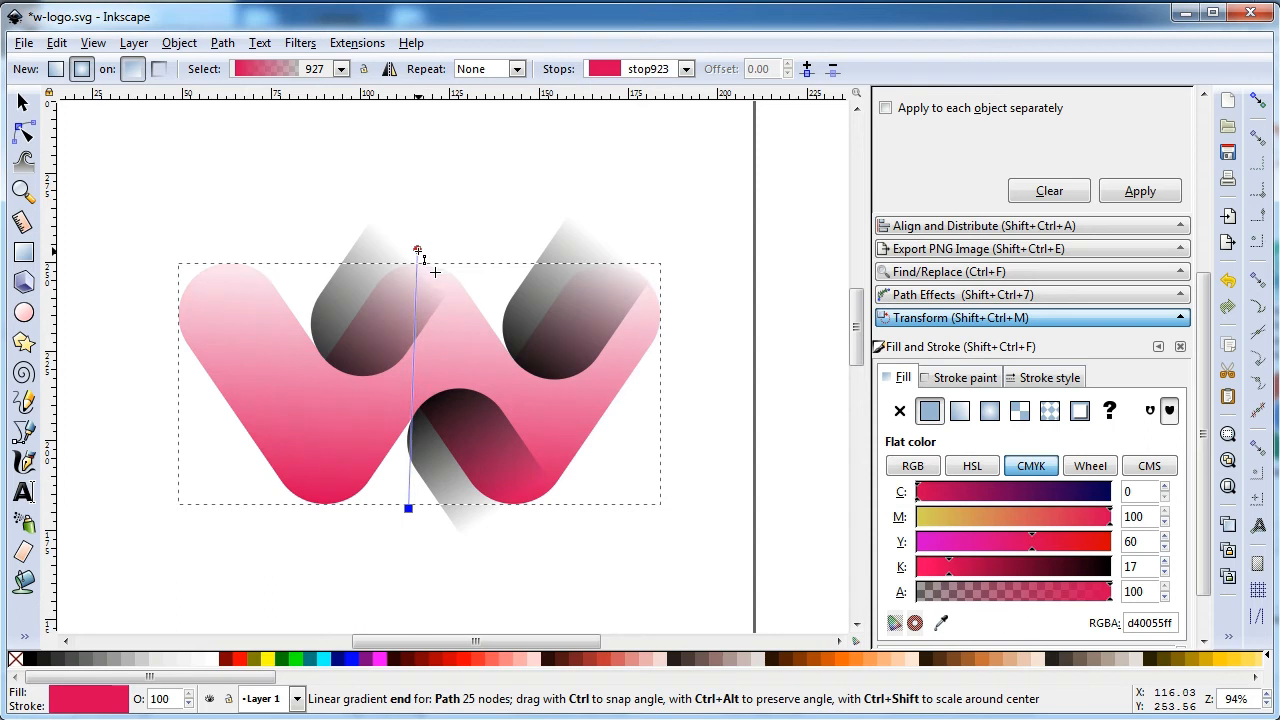
Step: Set the W gradient's upper stop to purple 6600ff and raise its lower handle slightly inside the W's base
left_click_drag(231, 683, 1037, 692)
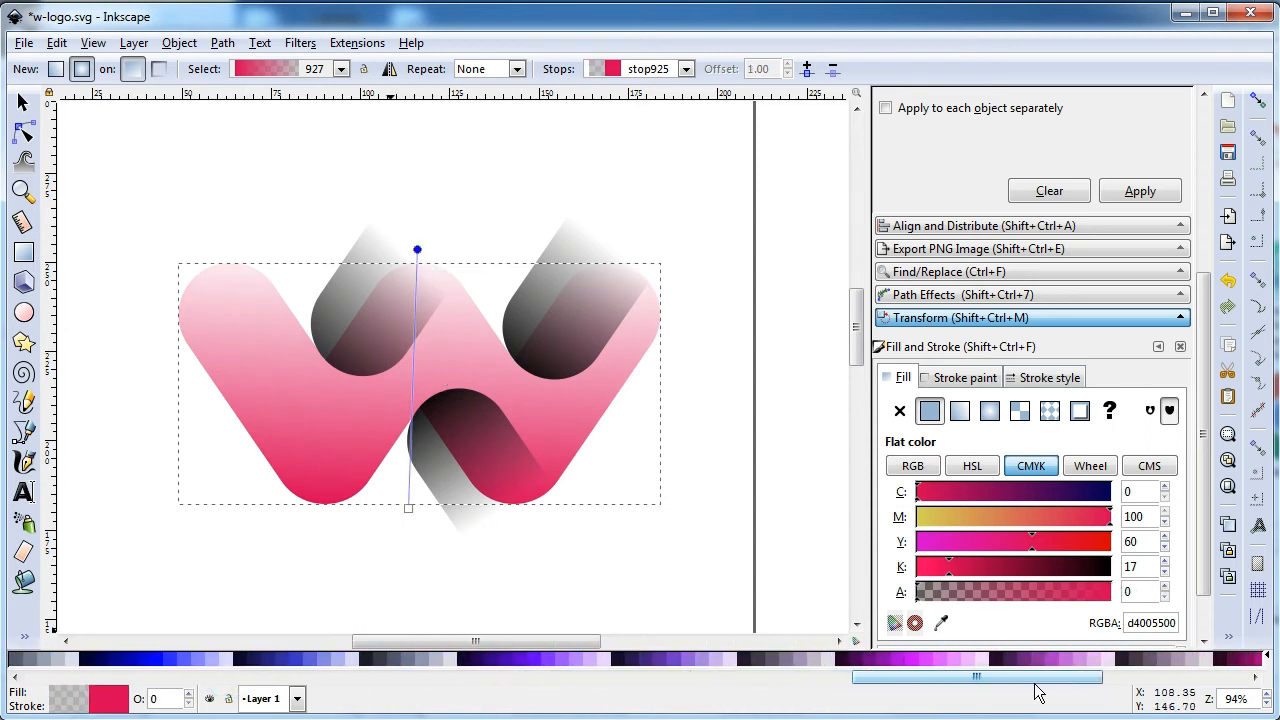
left_click(531, 659)
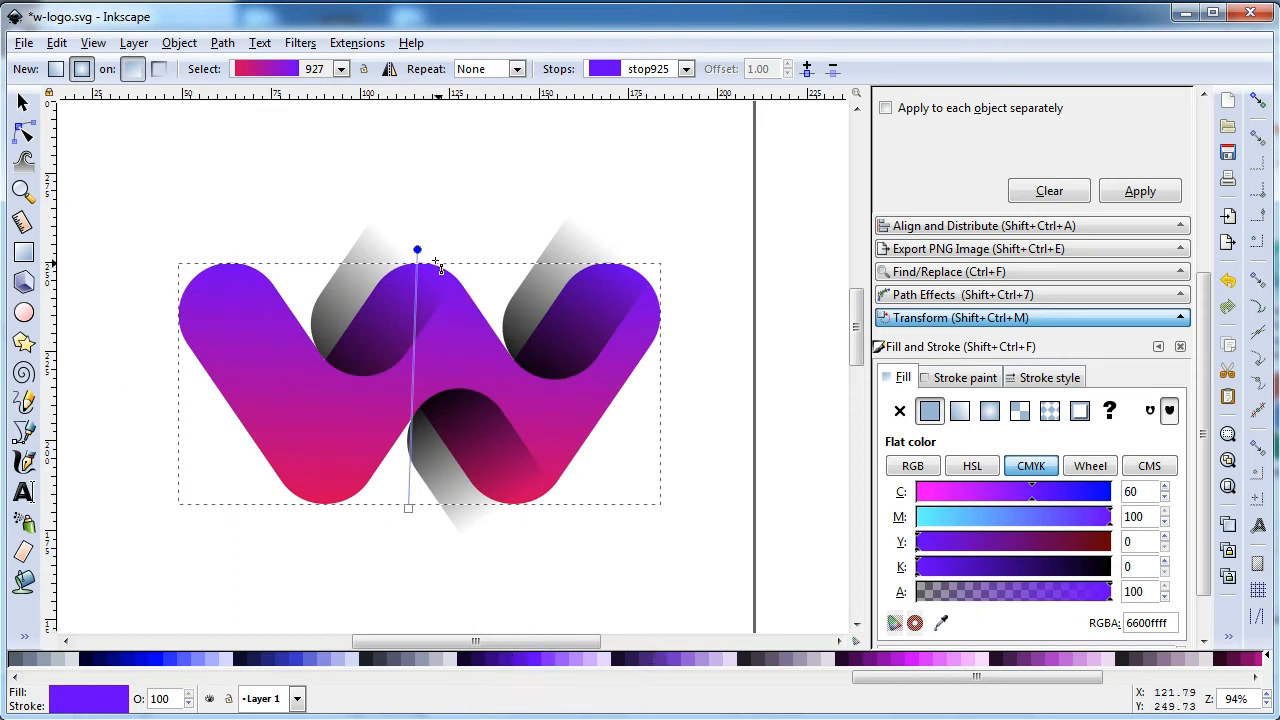
left_click_drag(407, 510, 409, 487)
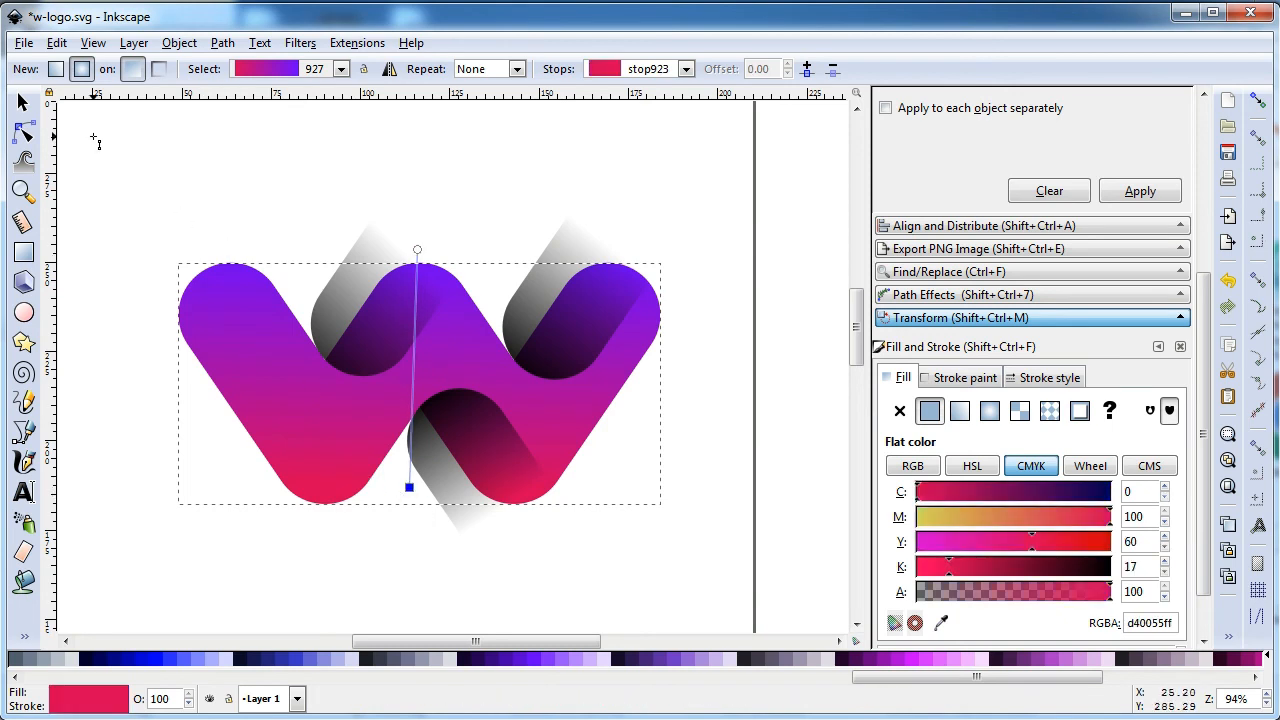
left_click(23, 105)
left_click(90, 136)
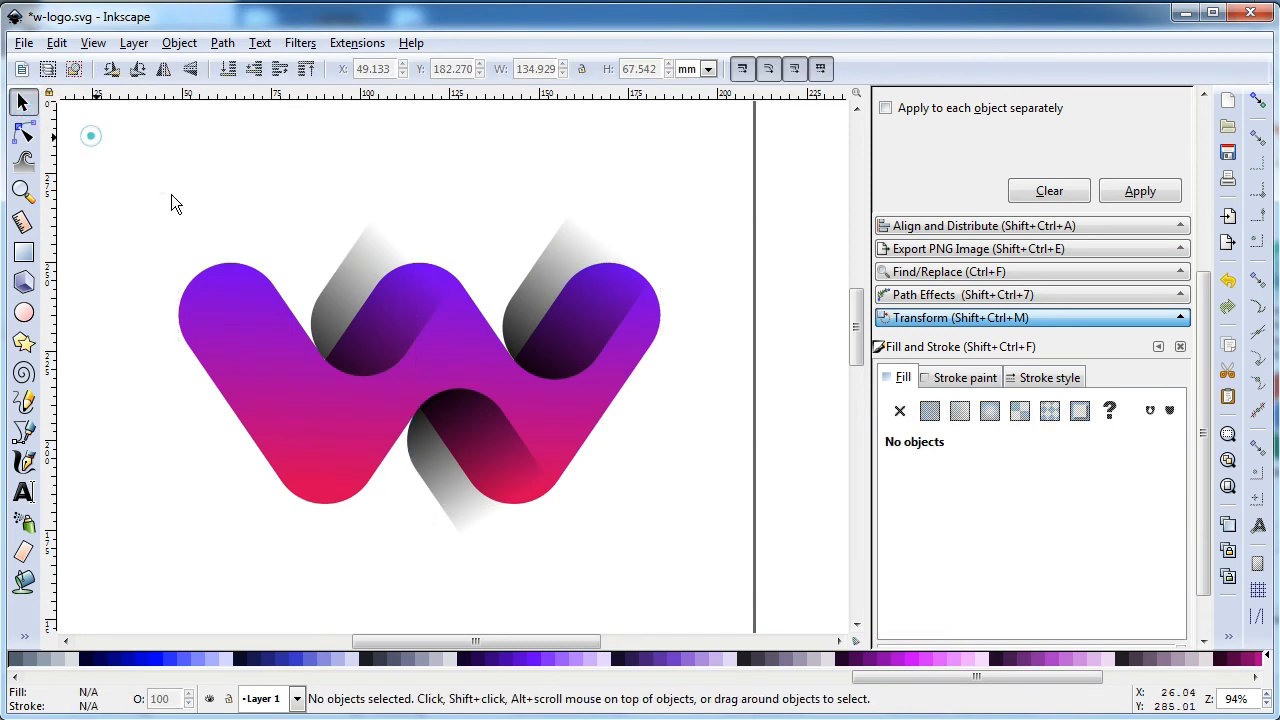
Step: Duplicate the gradient-filled W in place
right_click(245, 332)
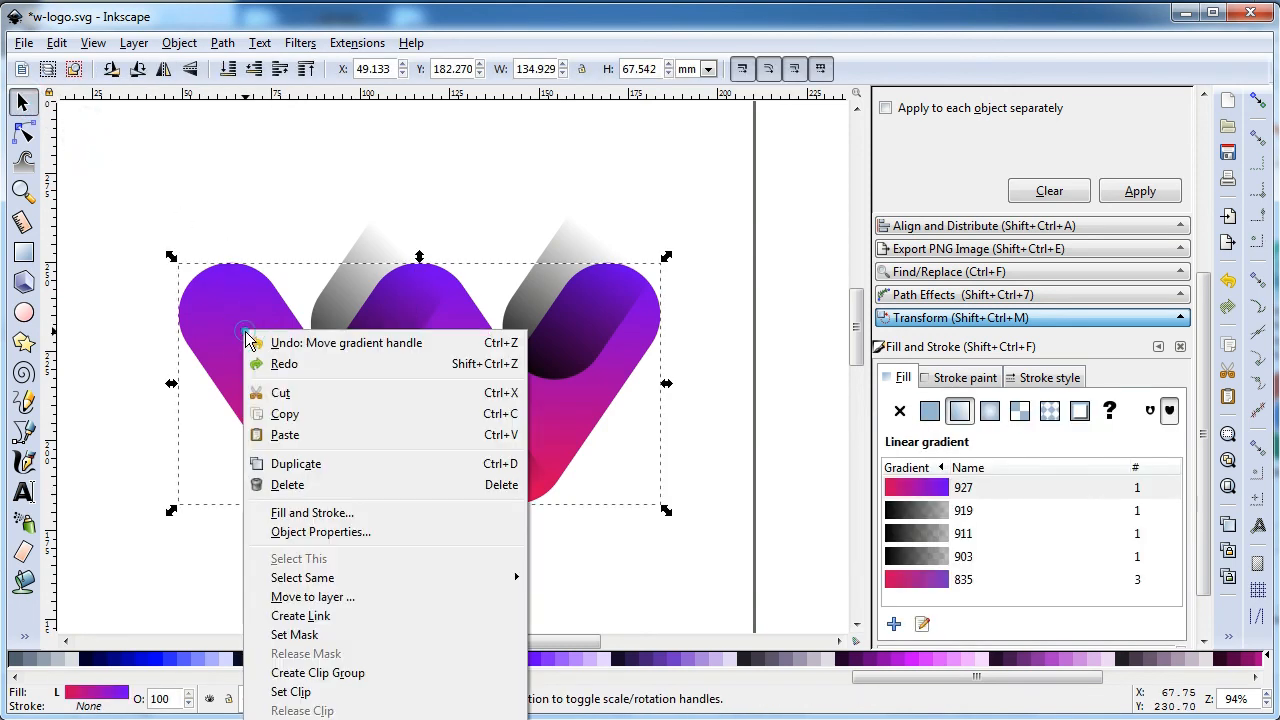
left_click(305, 466)
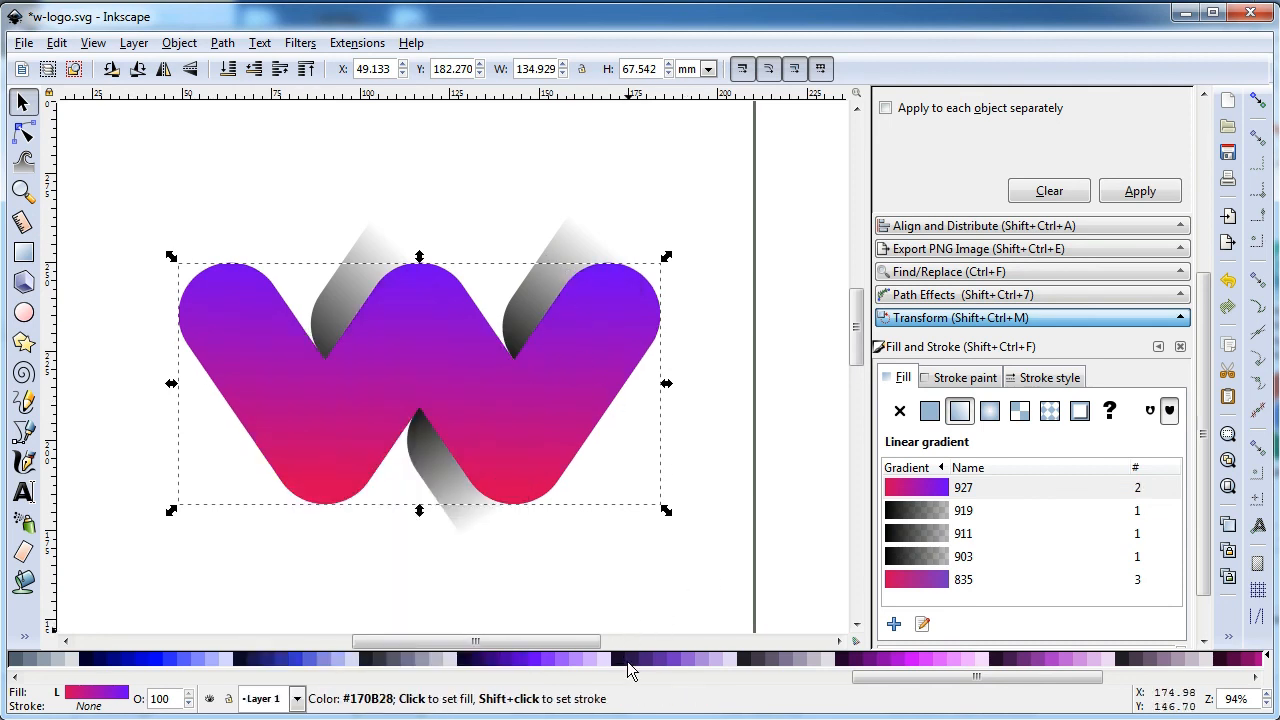
Step: Fill the duplicated W with solid dark purple 170B28 and use it as the clipping path for the three black-to-transparent gradient pills
left_click(622, 658)
left_click(751, 346)
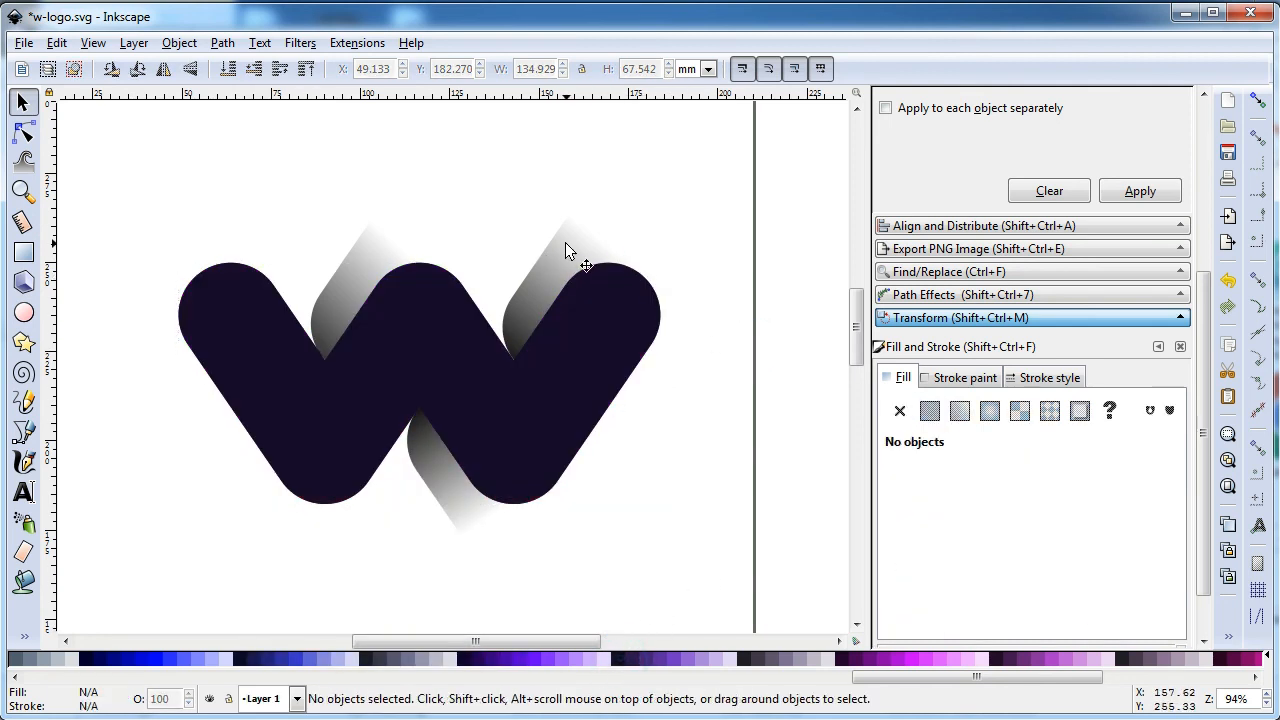
left_click(565, 248)
left_click(380, 250, "shift")
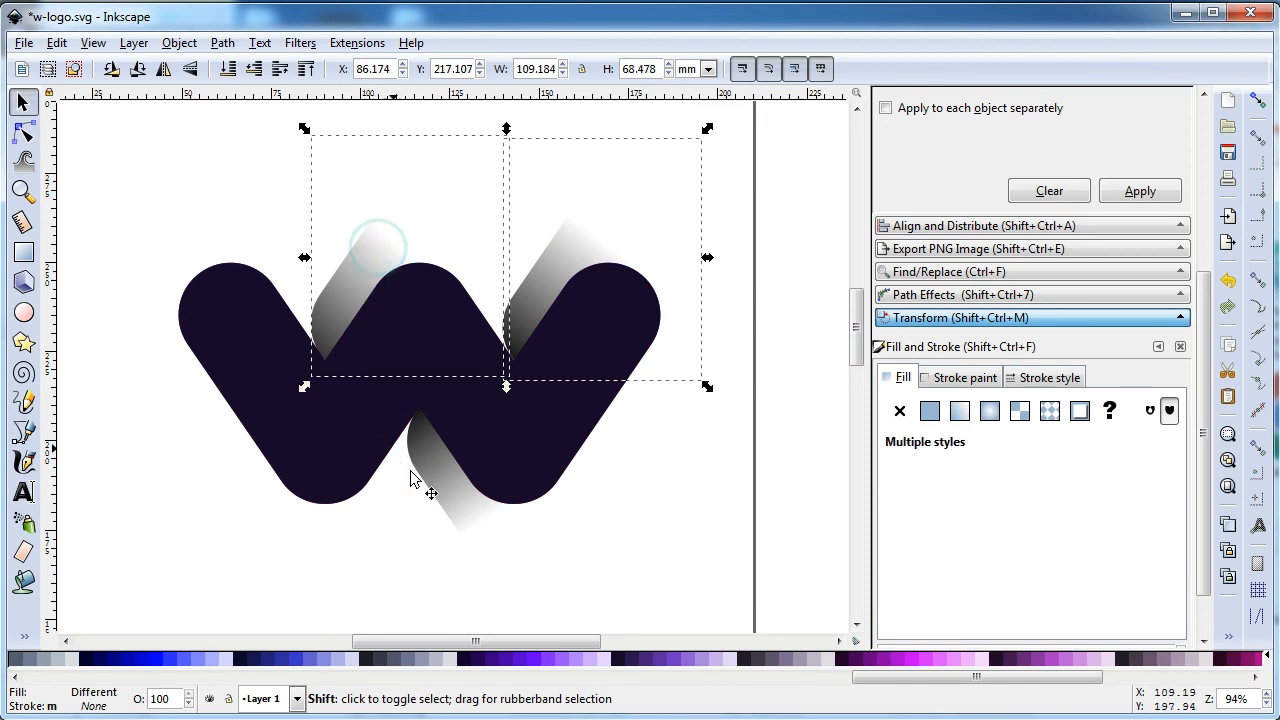
left_click(465, 530, "shift")
left_click(352, 478, "shift")
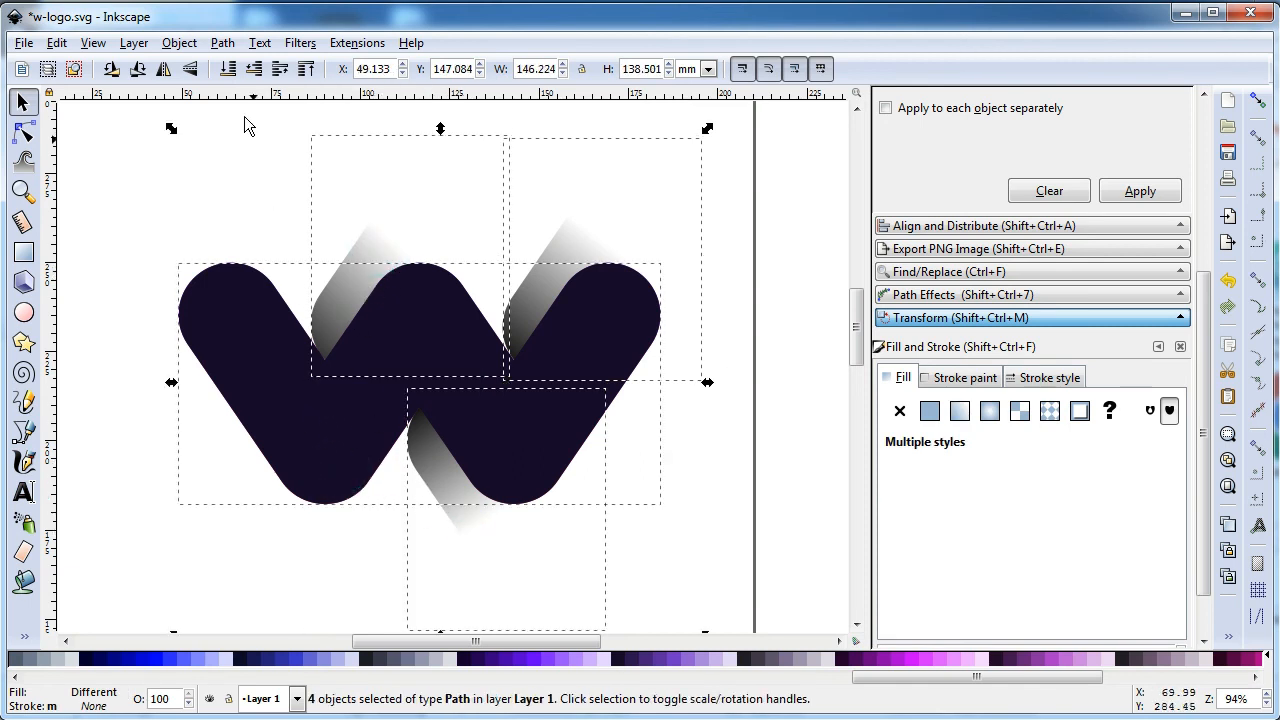
left_click(187, 46)
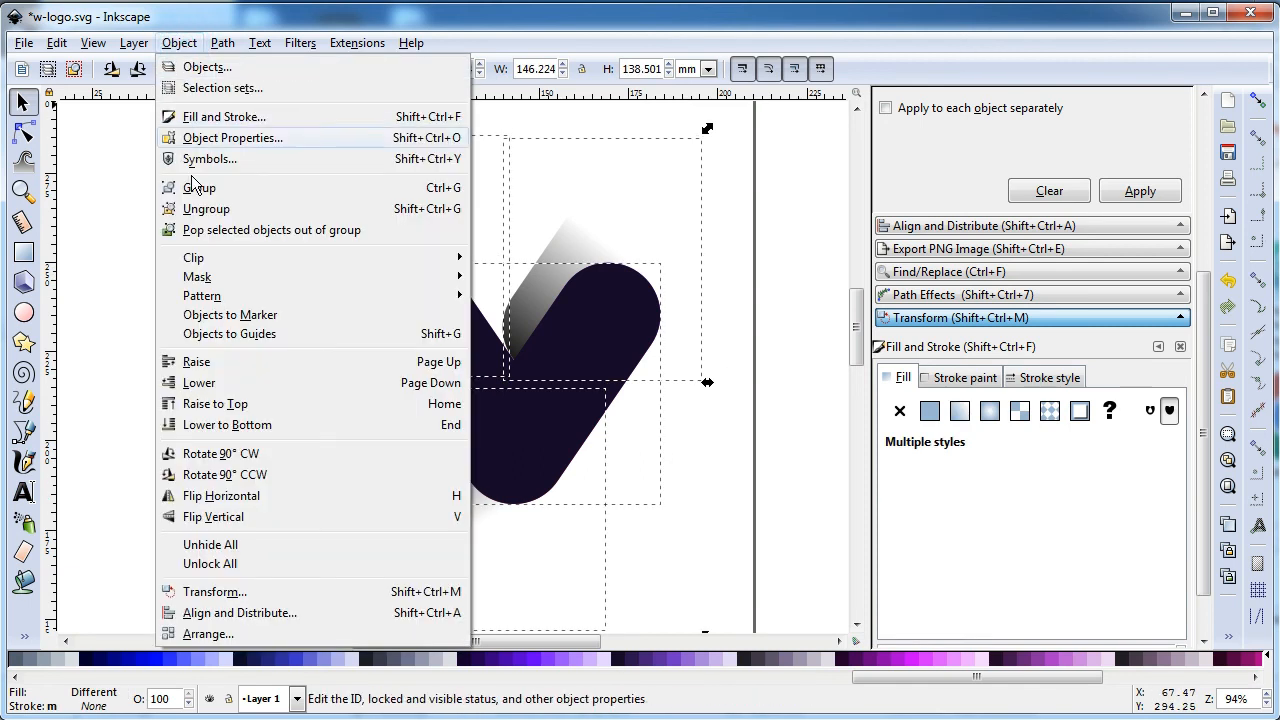
mouse_move(204, 257)
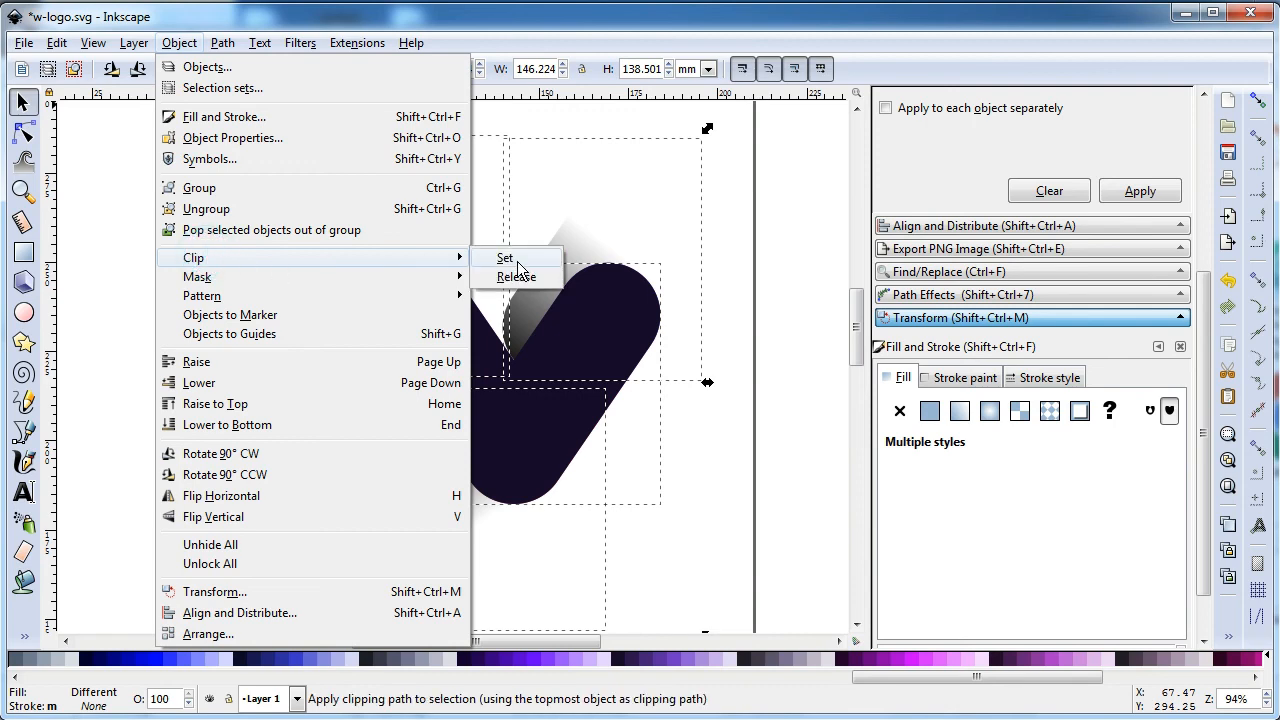
left_click(505, 258)
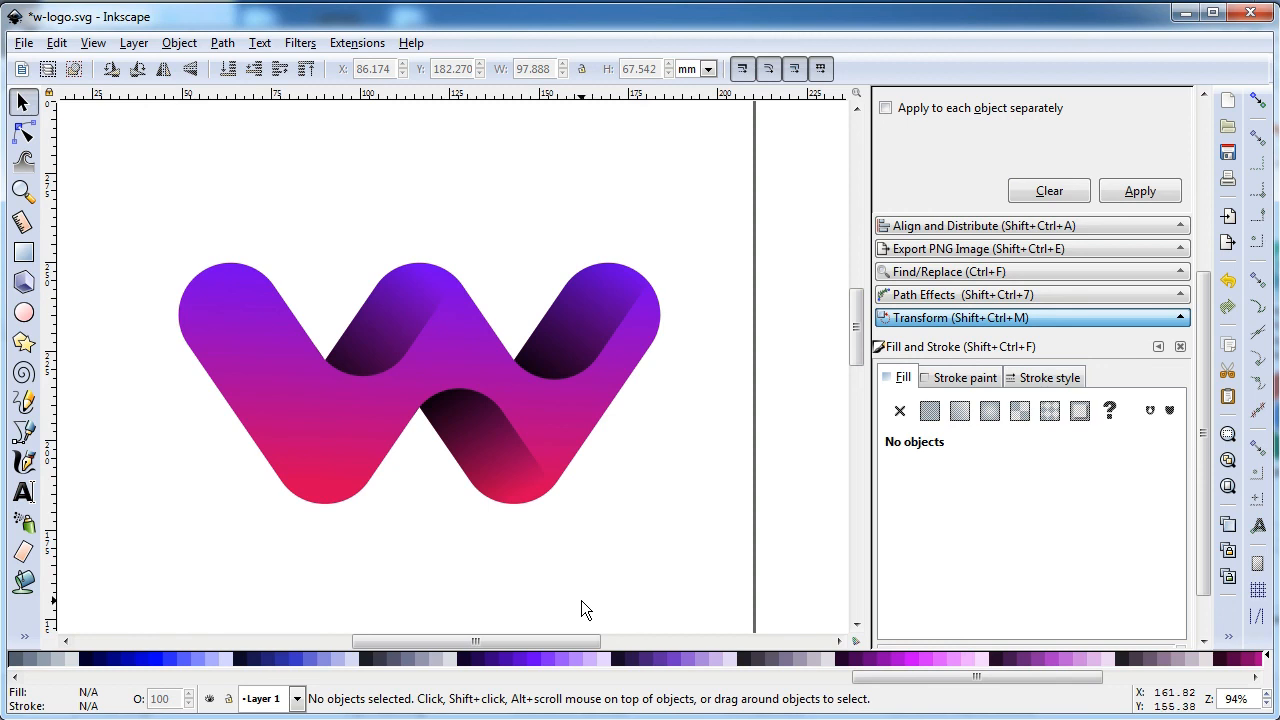
scroll(593, 566, "down", 2)
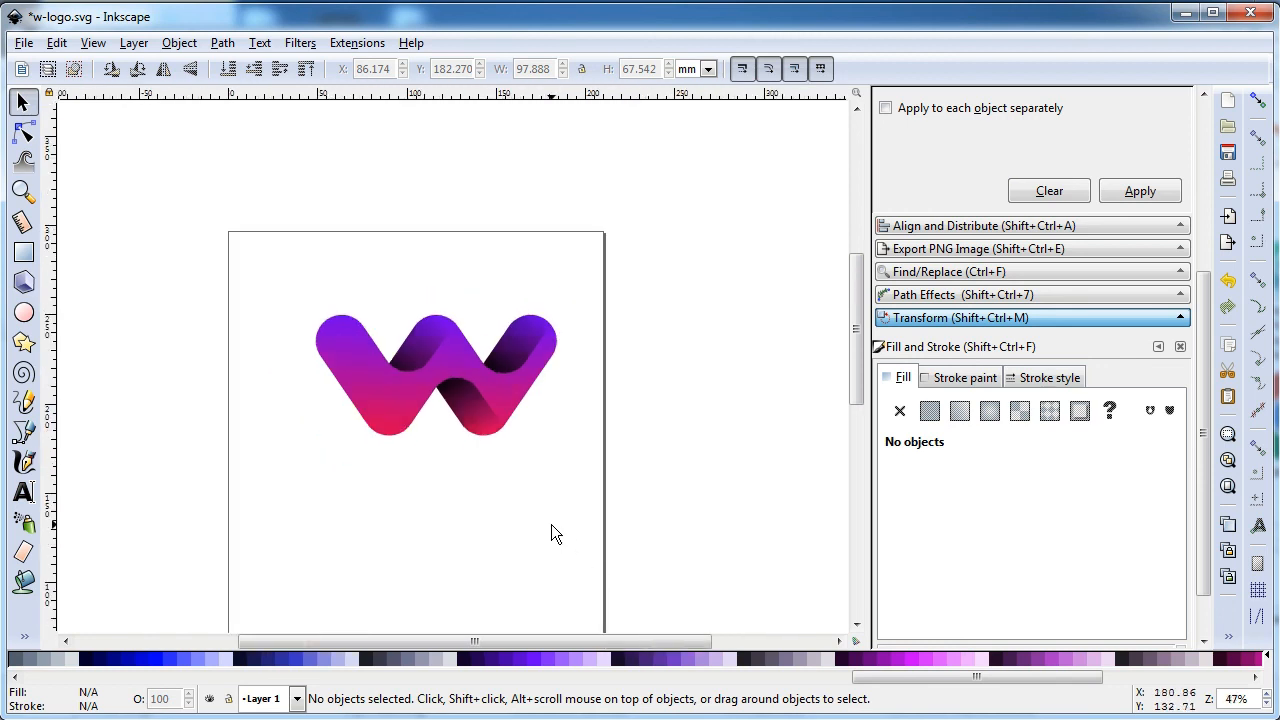